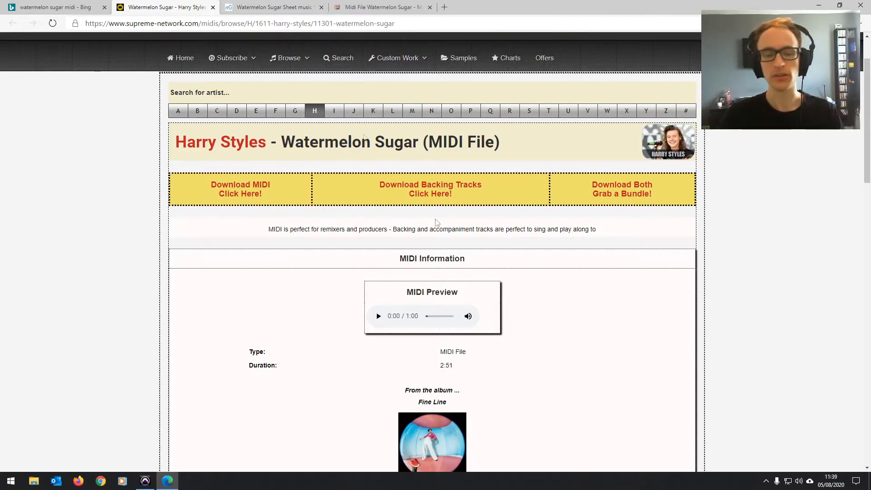
View the Watermelon Sugar sheet music page on MuseScore and return to the Bing search results.
click(265, 5)
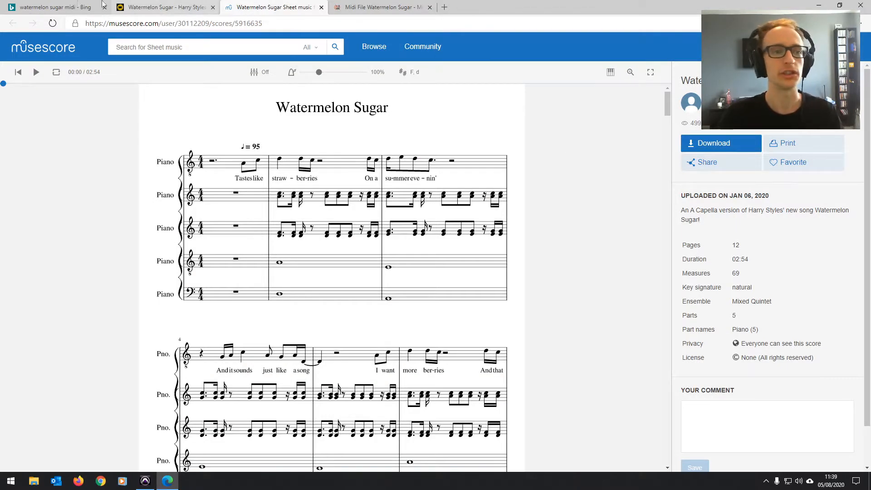
click(54, 7)
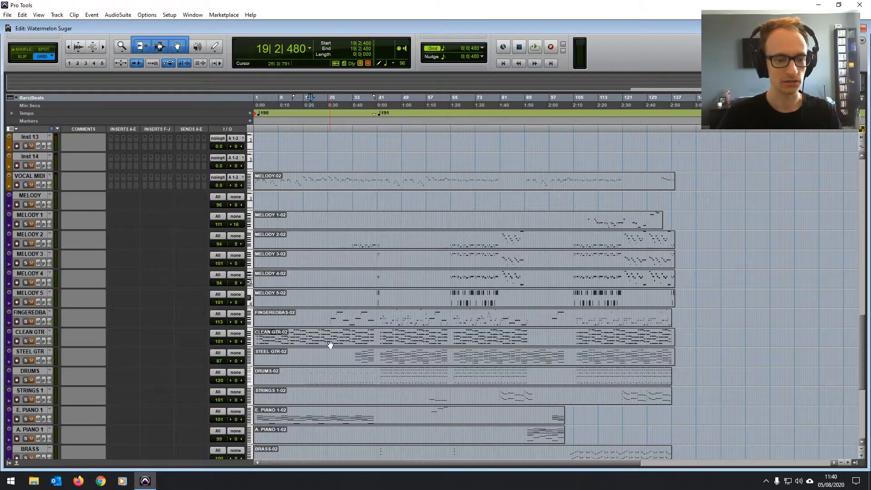
Examine the imported MIDI tracks in the Pro Tools session, playing briefly from bar 34 and placing the cursor within the melody parts.
scroll(326, 387, down, 1)
scroll(303, 404, up, 5)
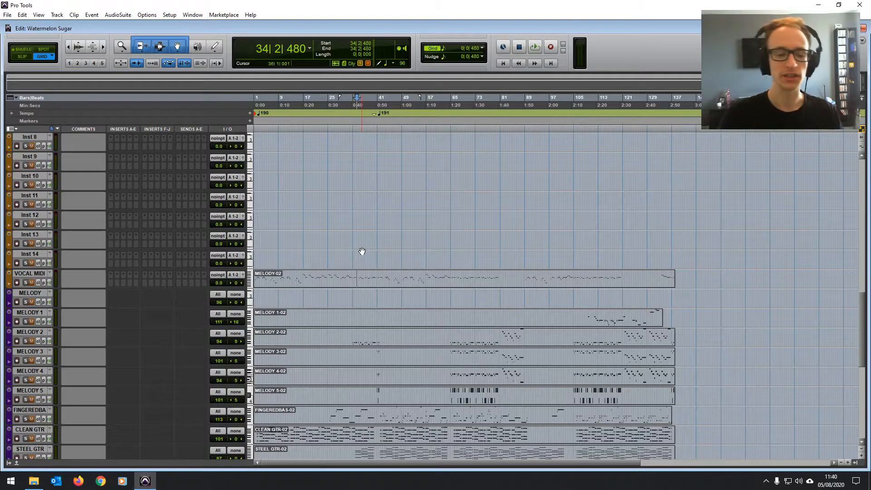
key(space)
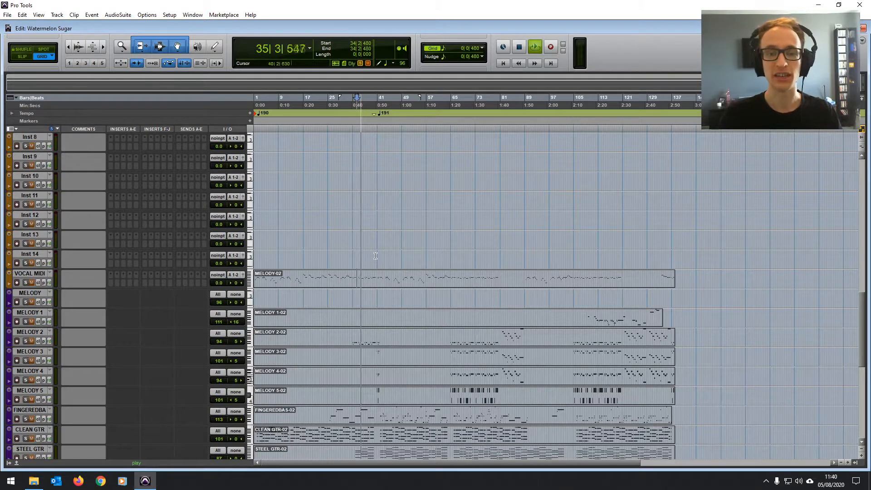
key(space)
key(space)
scroll(380, 289, down, 4)
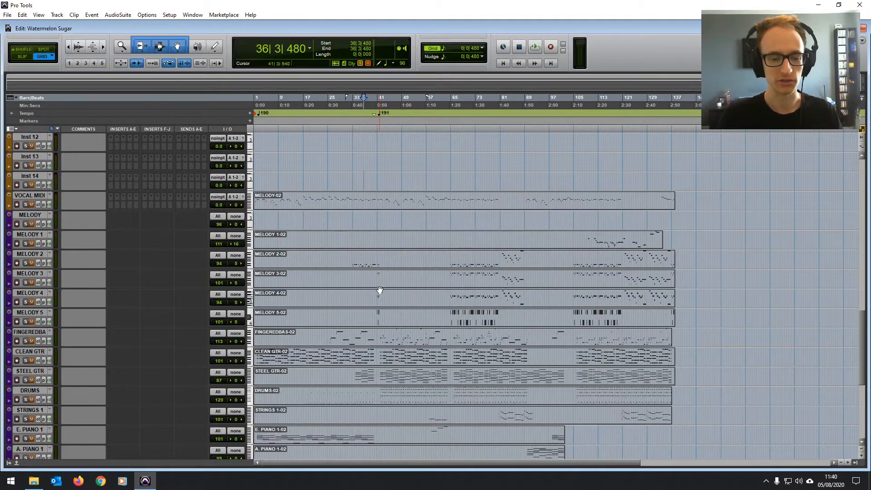
click(380, 290)
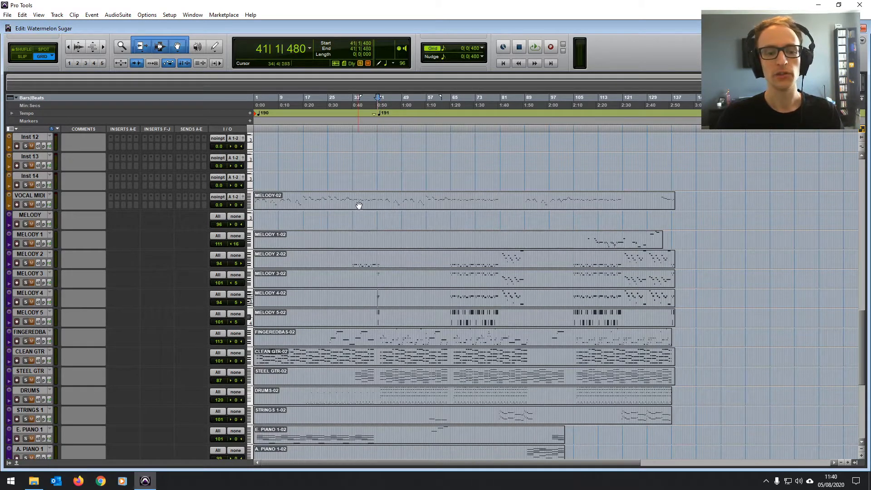
click(358, 207)
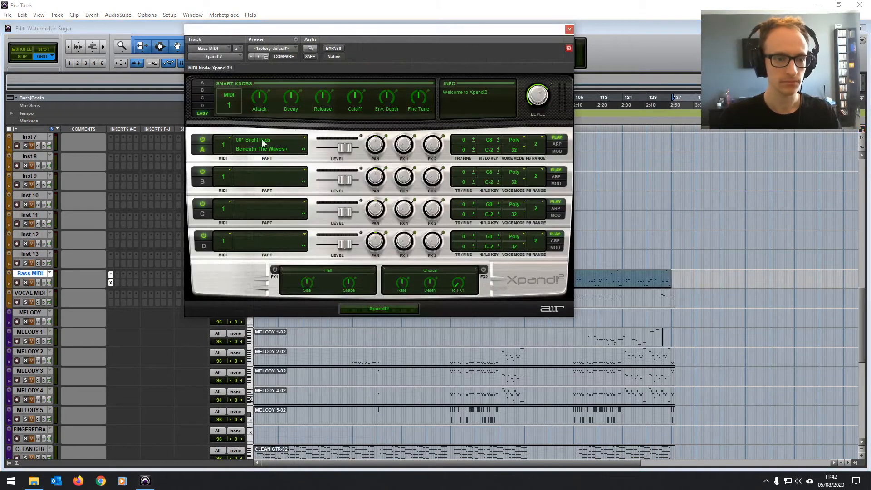
Load the Full Pick Bass patch from the 023 Basses category into part A of Xpand!2 on the Bass MIDI track.
click(262, 140)
mouse_move(256, 304)
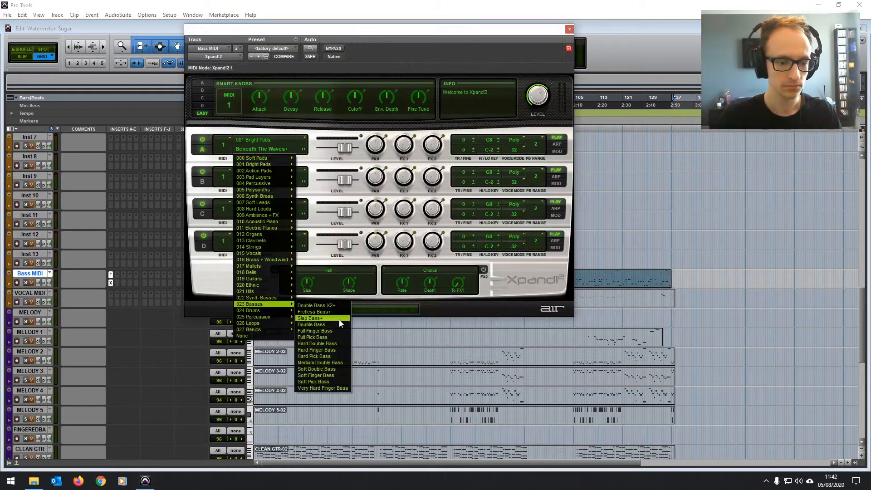
click(313, 337)
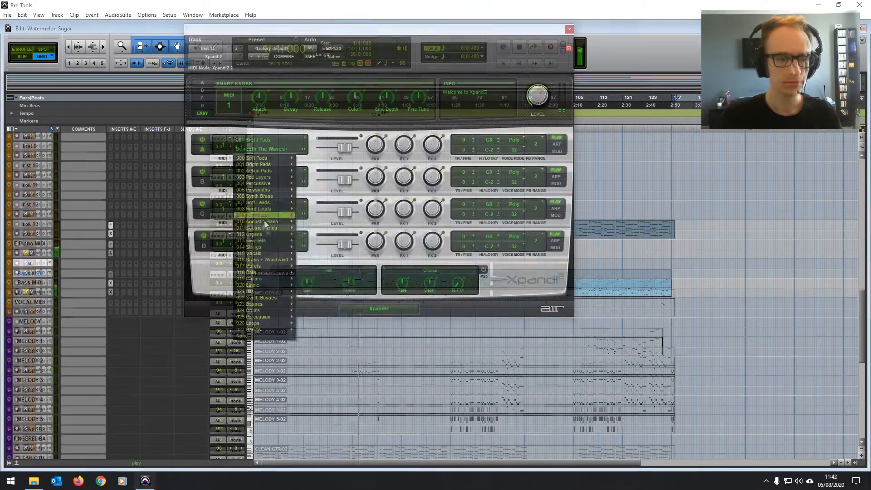
Browse the patch categories for part A of Xpand!2 on the Inst 13 track as far as 019 Guitars.
mouse_move(270, 243)
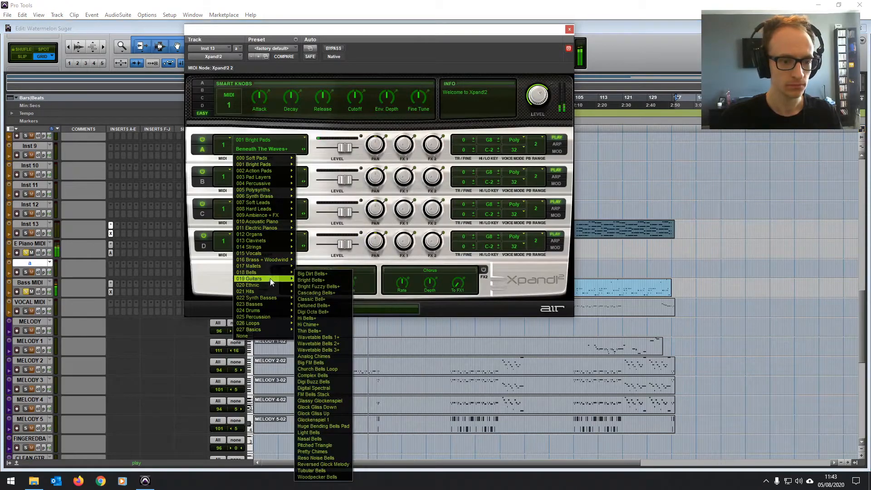
mouse_move(272, 280)
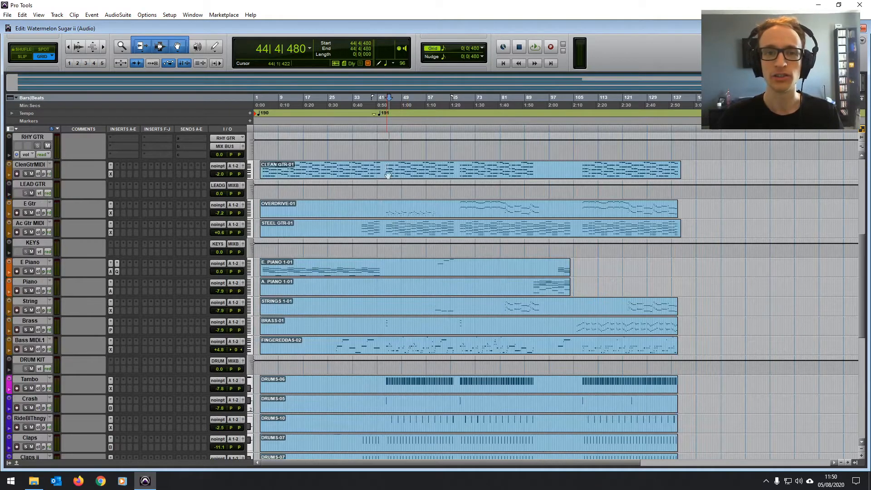
Examine the arranged MIDI tracks from the backing vocals through the guitars, keys, strings, brass, bass and drums.
scroll(387, 167, up, 3)
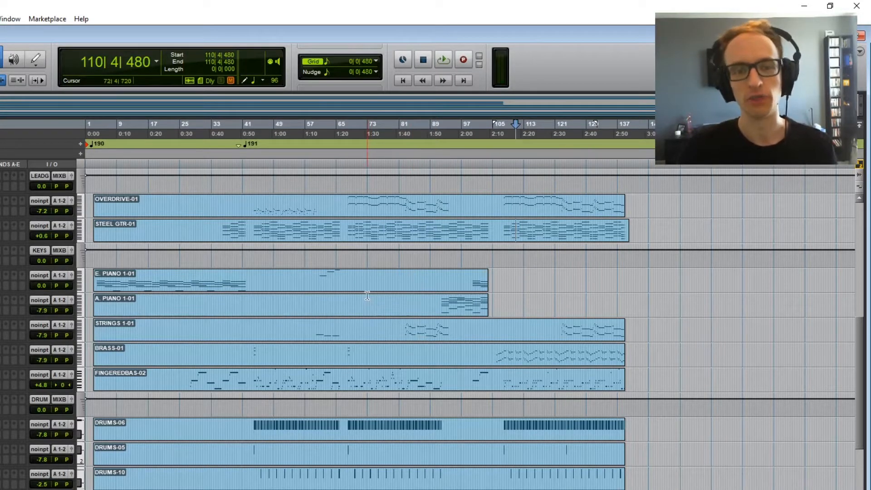
scroll(363, 304, up, 3)
scroll(354, 314, up, 3)
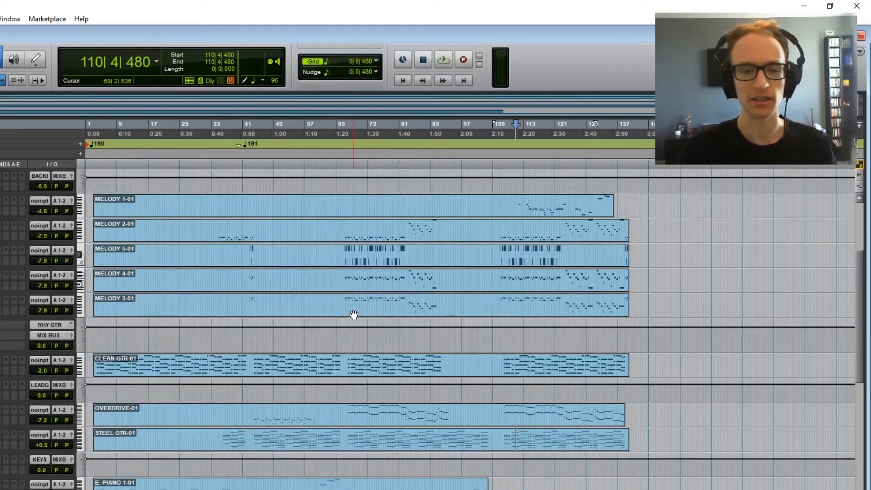
scroll(334, 324, down, 3)
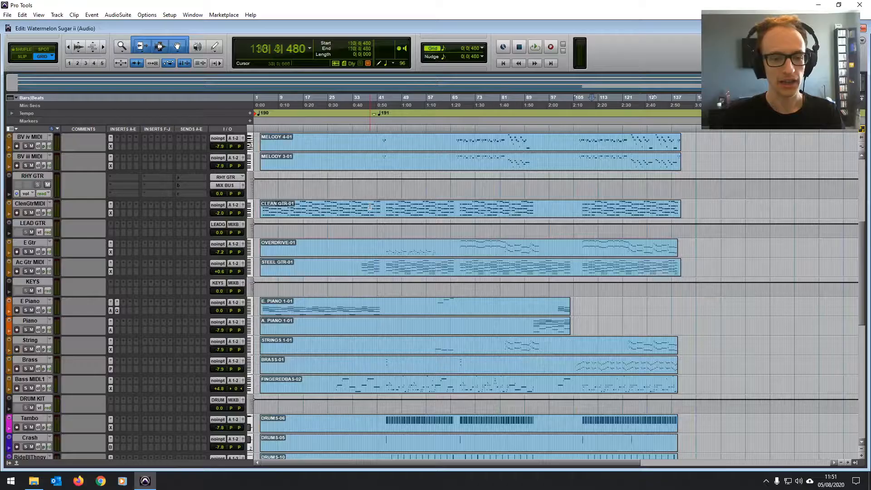
scroll(396, 307, down, 3)
scroll(396, 307, down, 2)
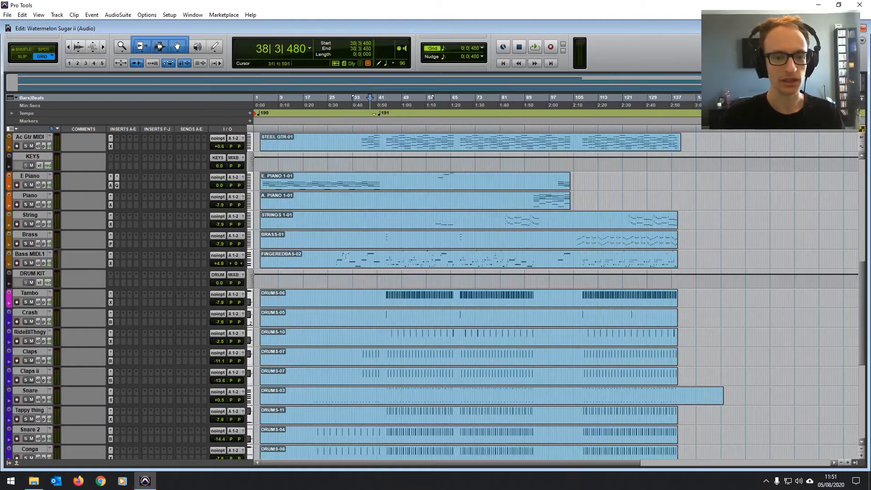
Select the opening section of the E. PIANO 1-01 clip, about bars 3 to 42, and solo the E Piano track.
scroll(368, 217, up, 1)
drag(379, 218, 262, 219)
click(26, 224)
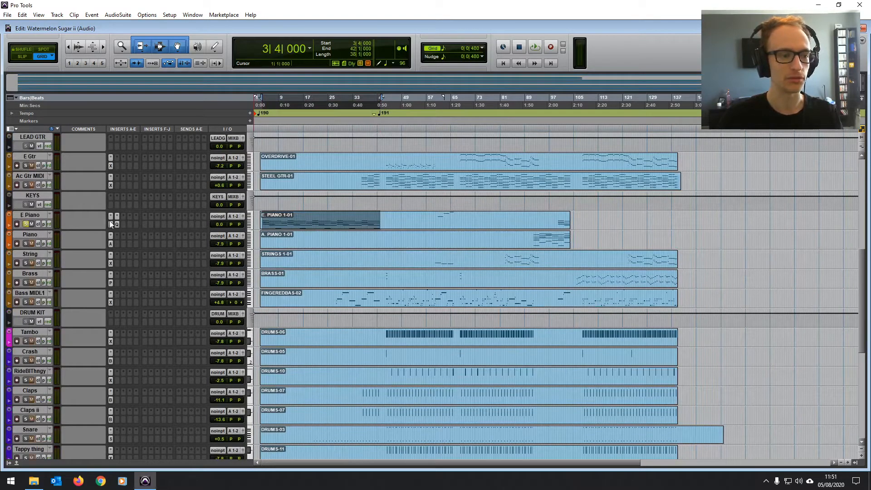
Inspect the Addictive Keys instrument on the E Piano track, close it, and stop the soloed playback.
click(111, 224)
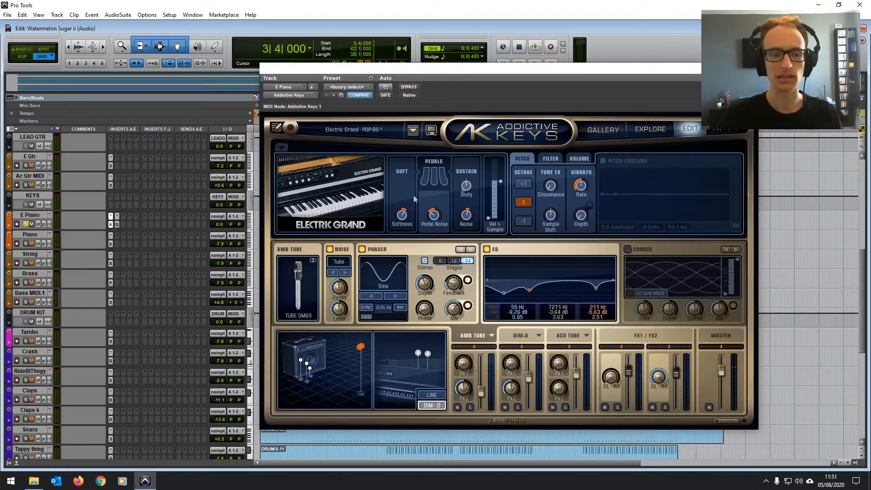
click(635, 134)
click(747, 69)
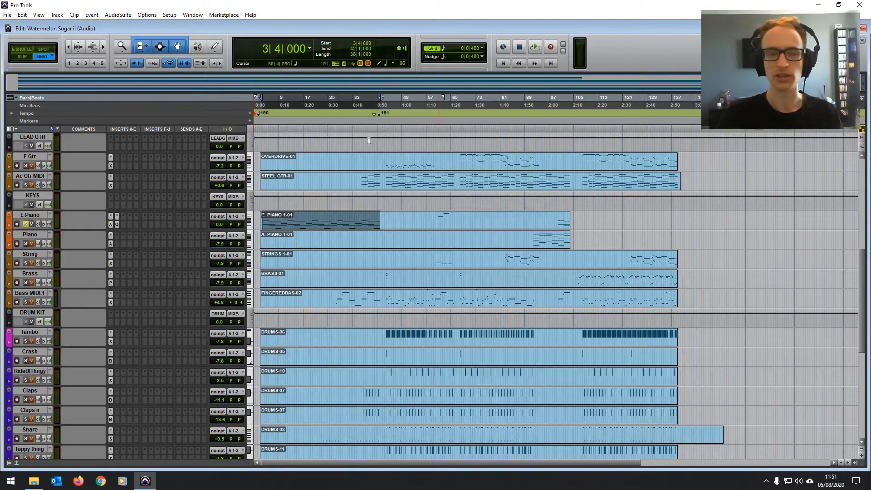
scroll(334, 267, up, 1)
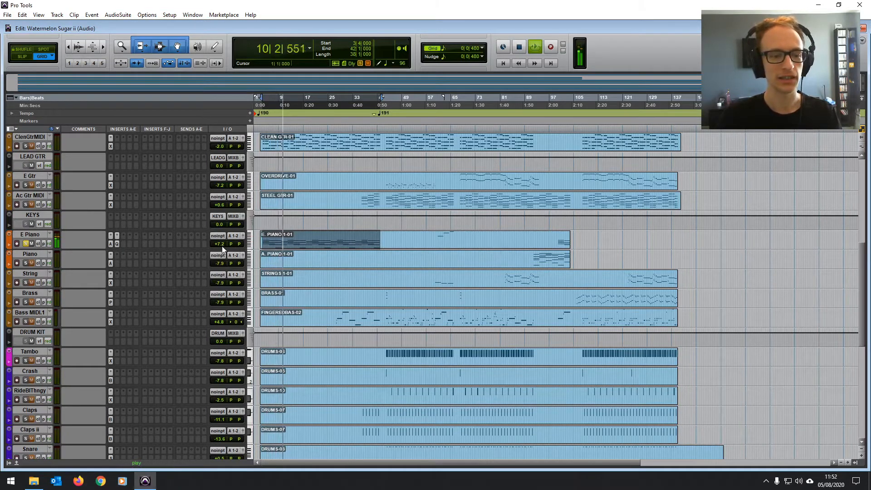
key(space)
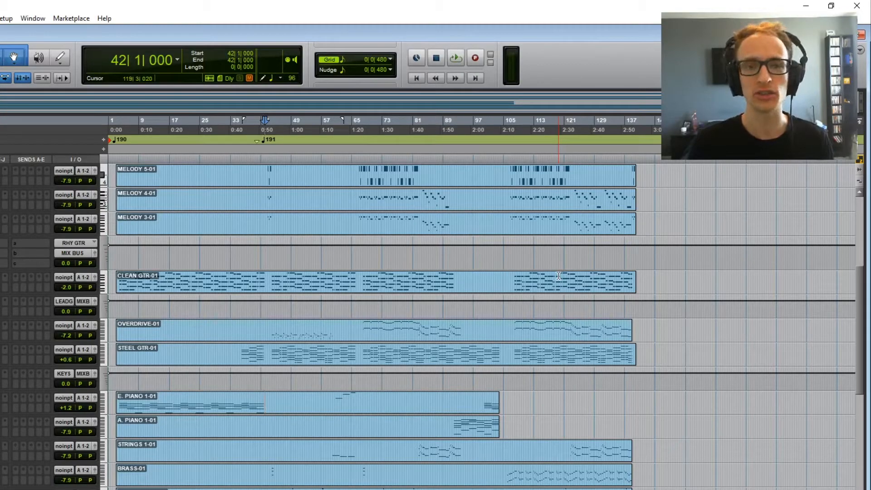
Check the instrument on the E Piano track and play back its opening section alongside the clean guitar.
scroll(499, 274, up, 3)
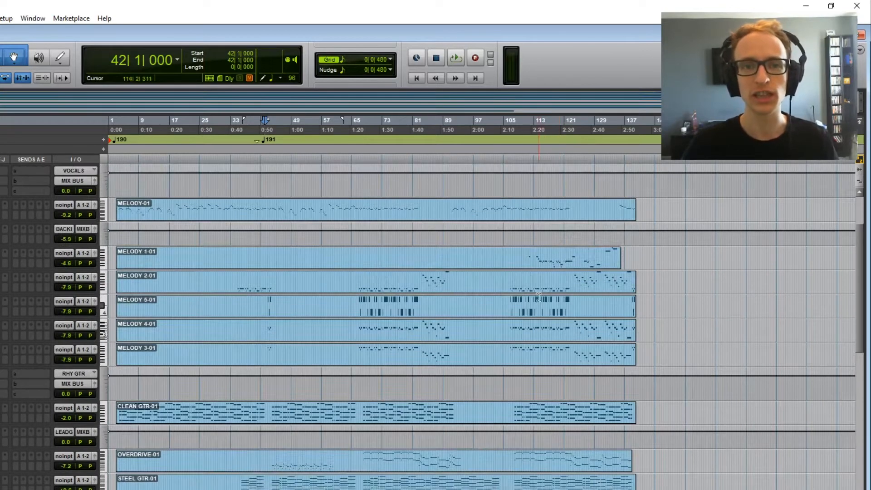
scroll(344, 326, down, 3)
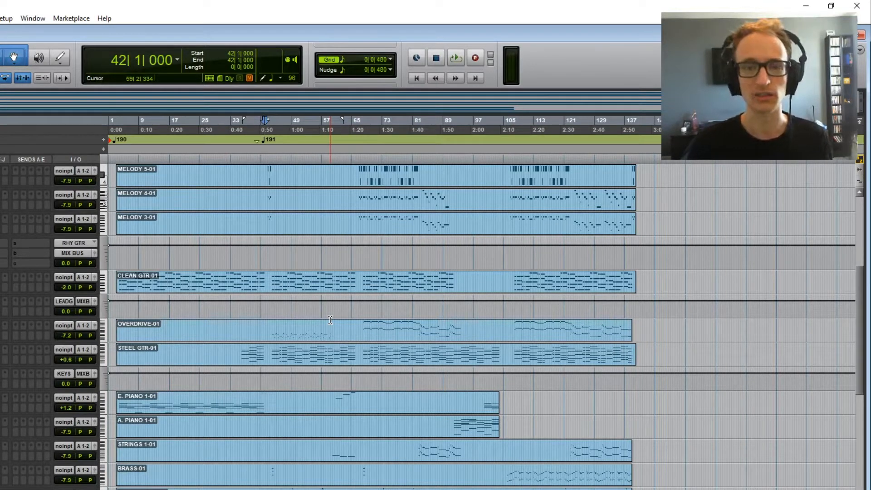
scroll(337, 322, up, 3)
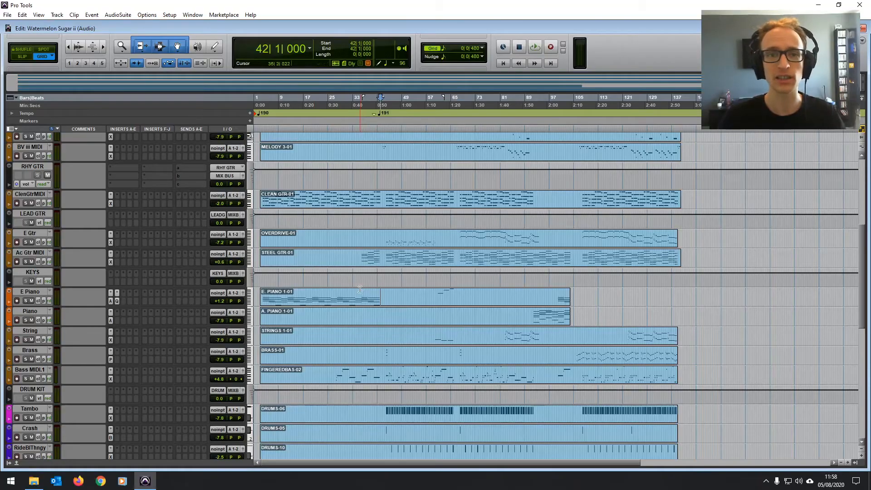
scroll(270, 374, down, 3)
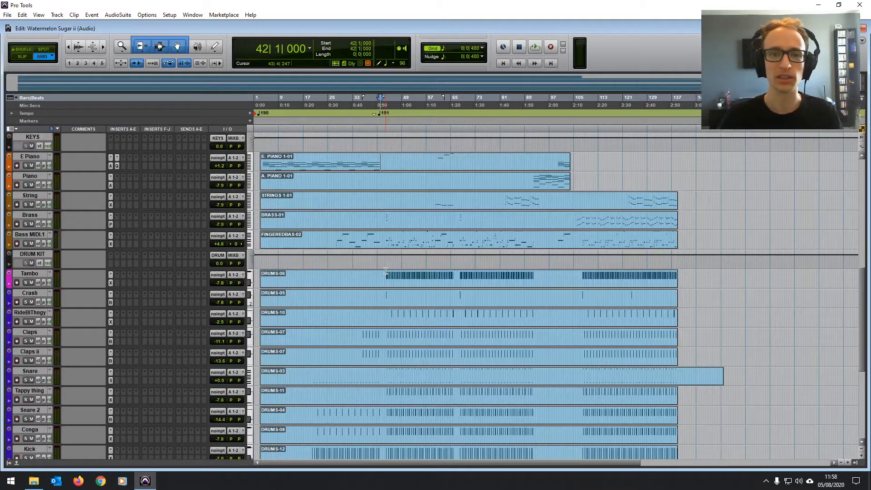
scroll(385, 271, up, 5)
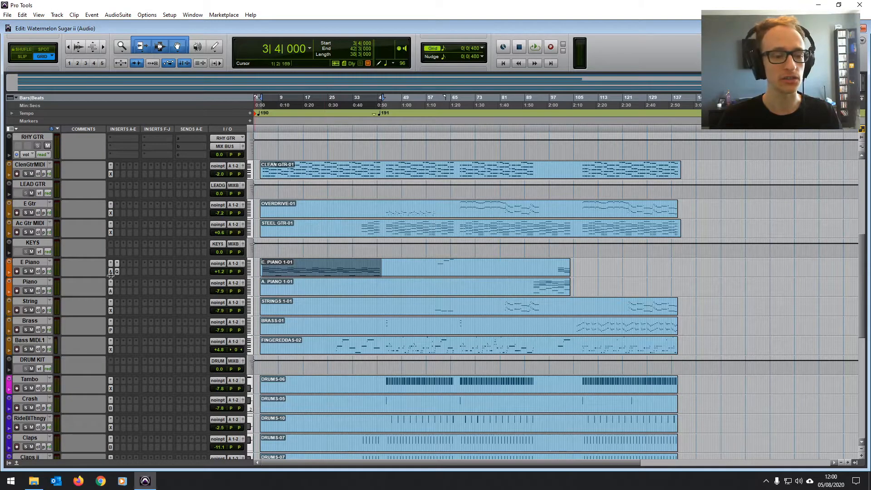
click(112, 271)
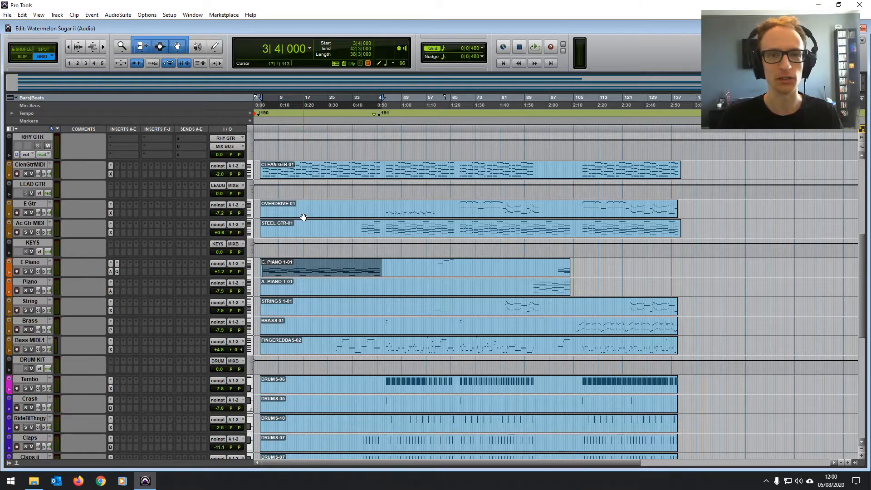
key(space)
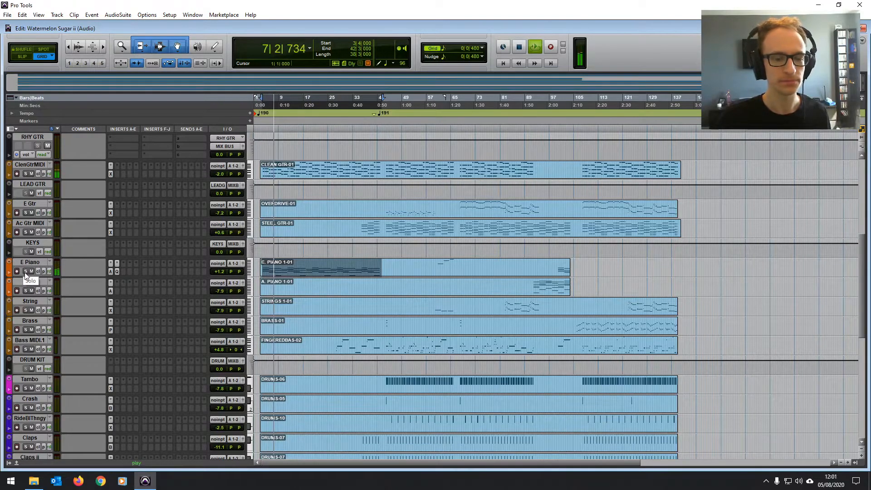
key(space)
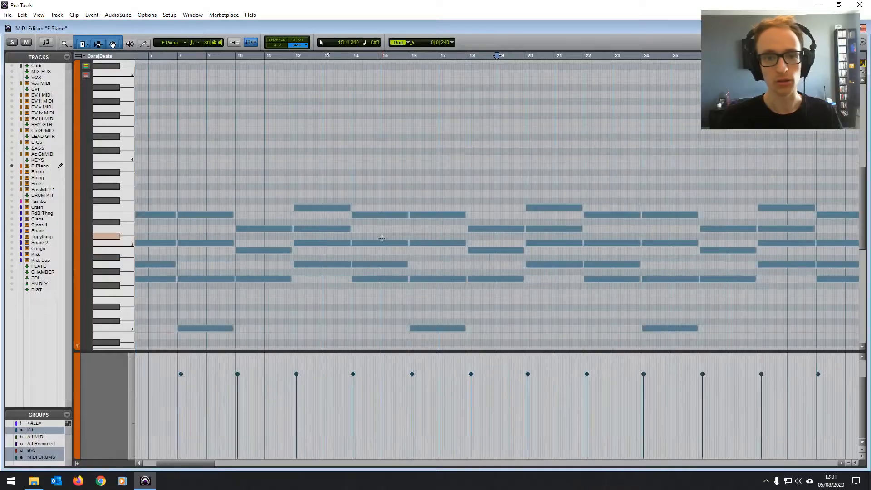
Apply Change Velocity to the opening block of E Piano notes, setting all to 64 with Randomize at 11, and start playback.
key(ctrl+[)
key(ctrl+[)
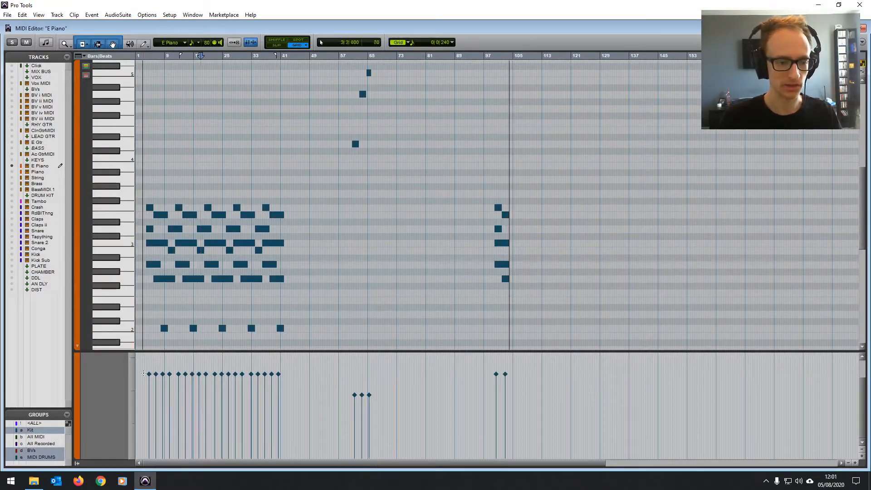
drag(312, 385, 144, 385)
right_click(186, 378)
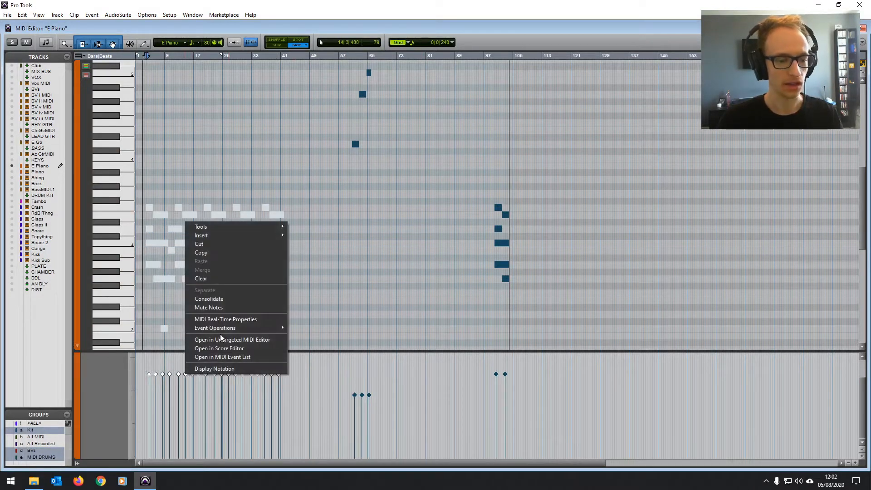
mouse_move(230, 328)
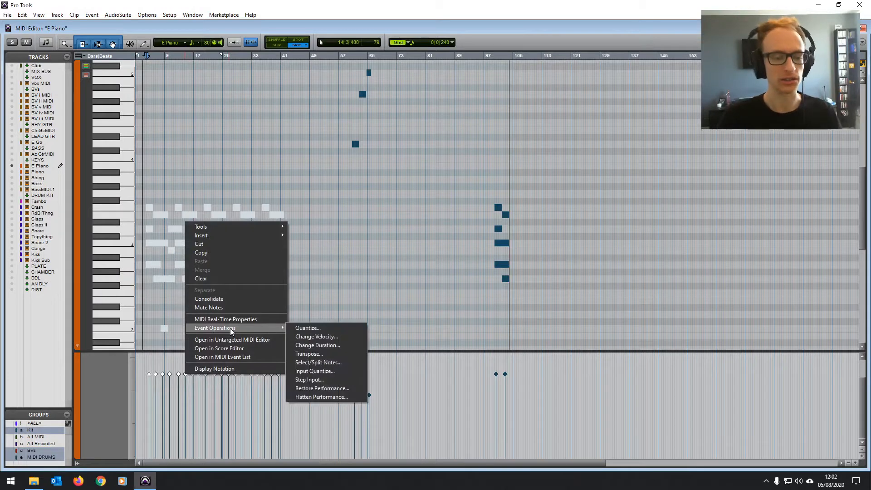
click(318, 337)
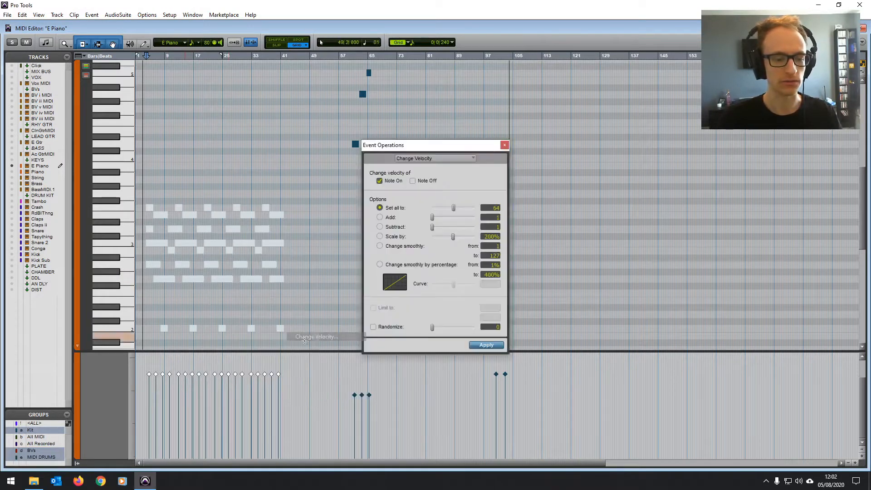
click(393, 325)
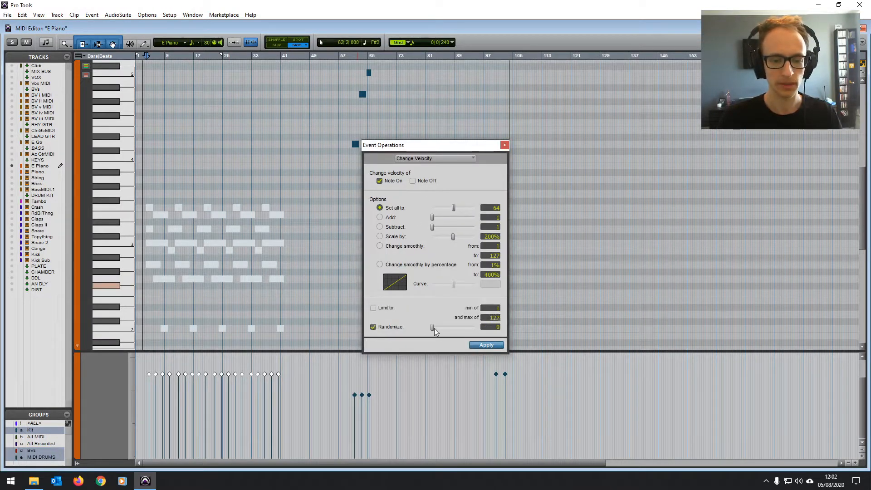
drag(434, 327, 434, 327)
click(486, 344)
key(space)
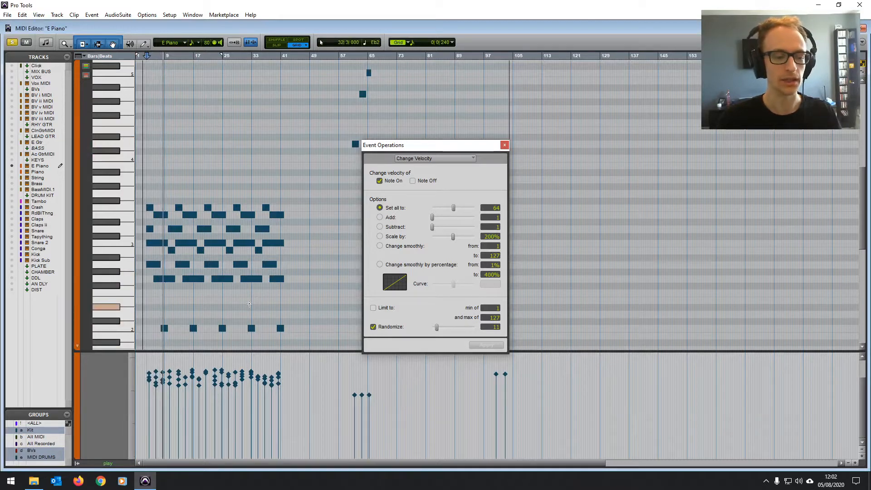
Apply the same velocity change, set to 64 and randomized by 11, to the three high E Piano notes before bar 65.
drag(409, 356, 335, 419)
click(493, 346)
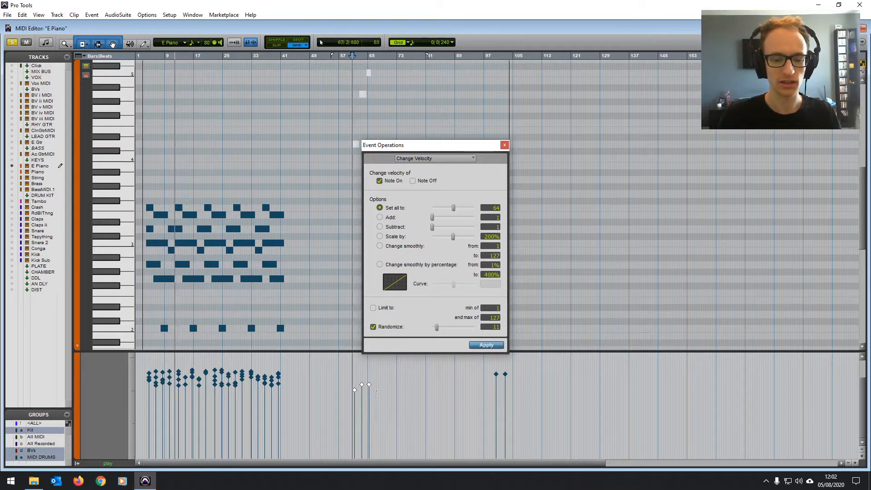
Select the last E Piano velocities just after bar 97 and close the Event Operations window.
drag(537, 391, 506, 372)
click(505, 145)
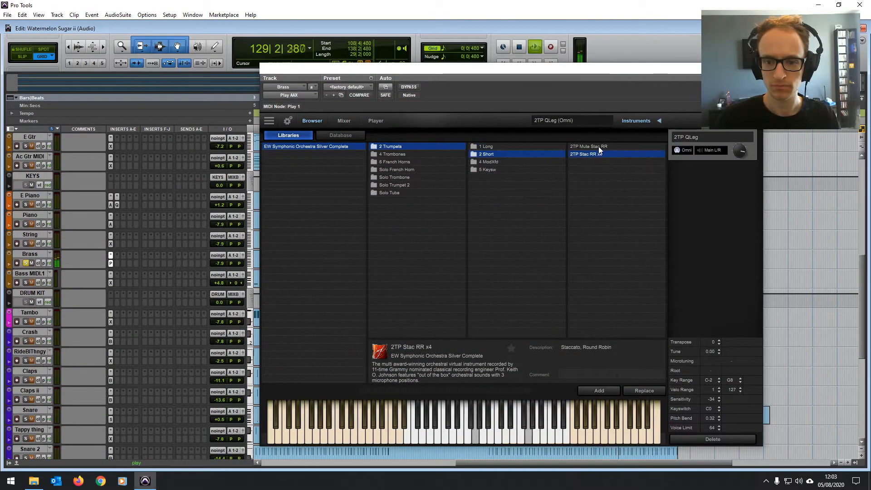
Add the 2TP Stac RR x4 trumpet patch to the Brass instrument and set the Brass note velocities to 64, randomized by 11.
click(601, 390)
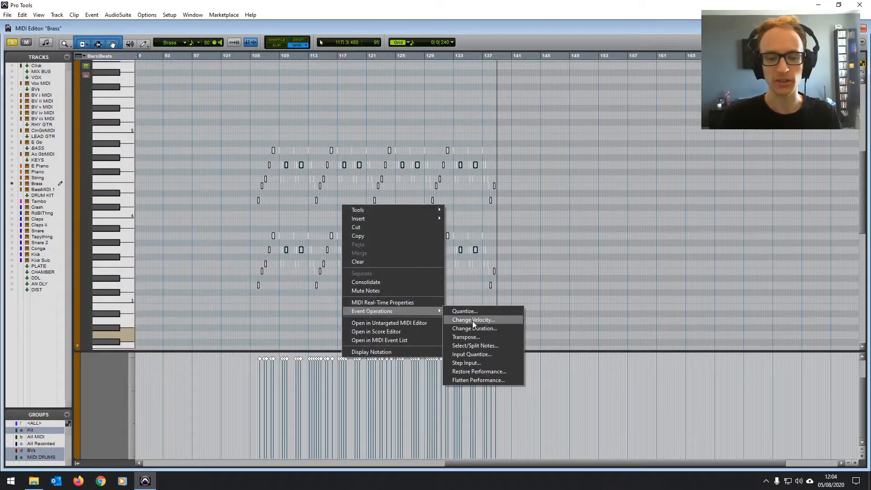
click(471, 320)
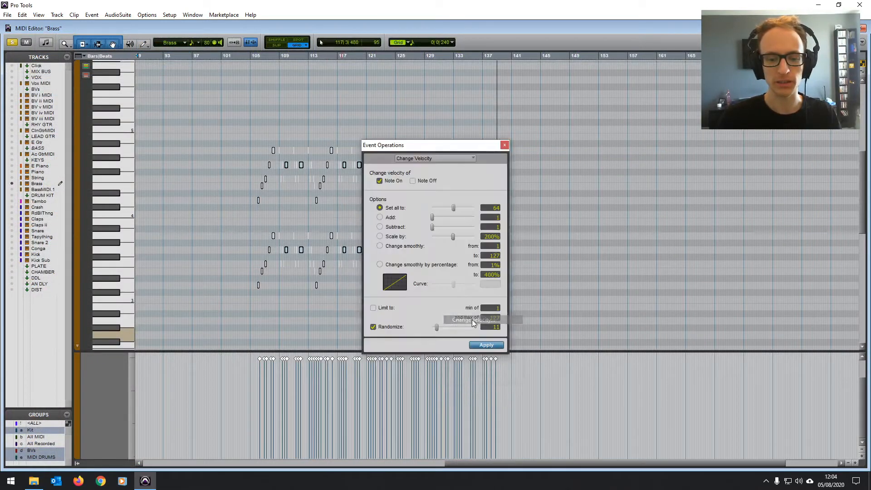
click(484, 345)
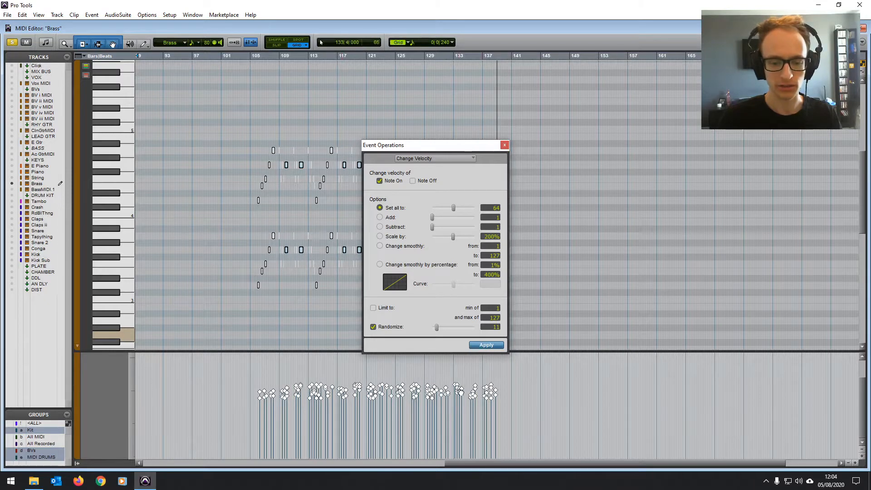
click(504, 144)
Examine the earlier Brass stabs around bar 43 in the MIDI Editor.
scroll(323, 191, left, 2)
scroll(323, 191, left, 3)
key(r)
drag(416, 461, 321, 458)
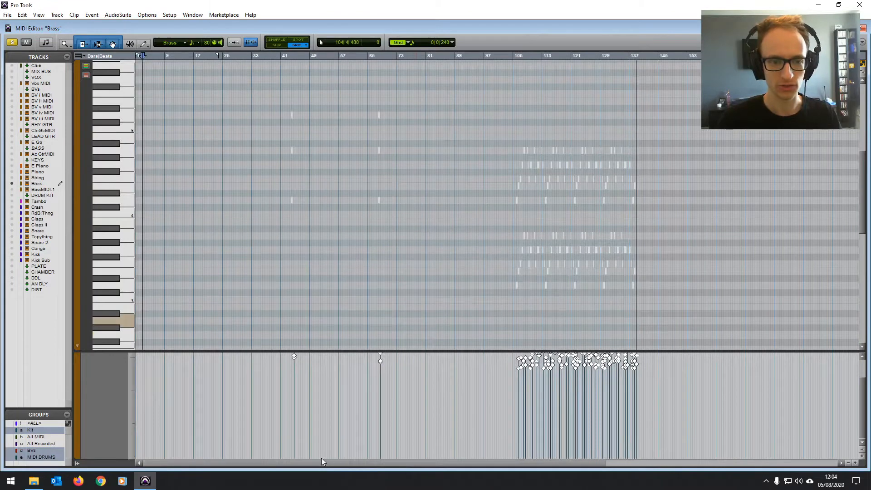
click(290, 212)
key(t)
key(t)
key(t)
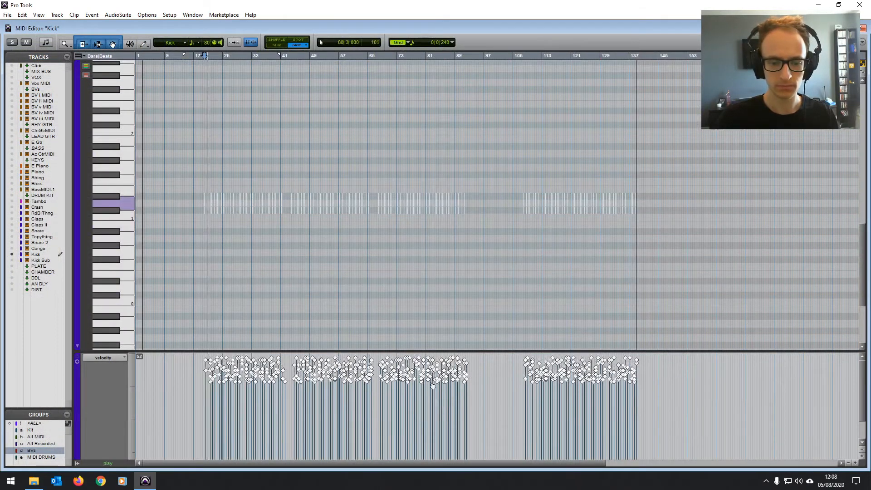
drag(432, 386, 433, 391)
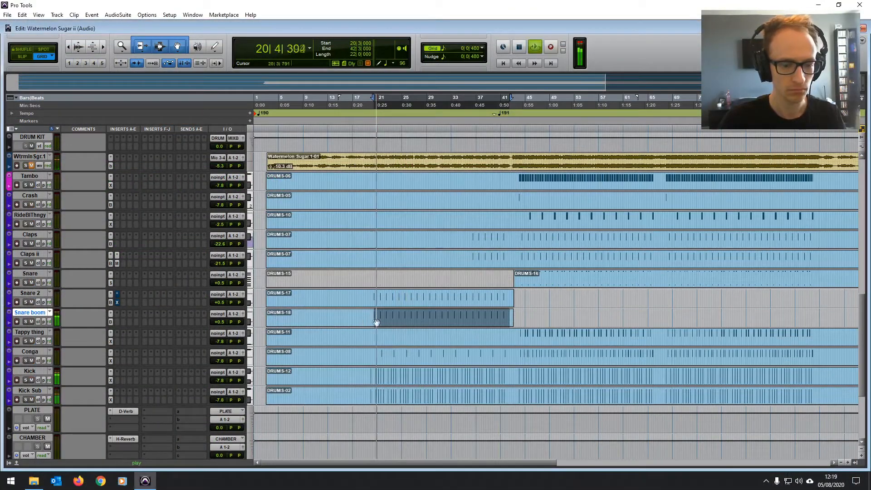
Add a plug-in to the second insert slot of the Snare boom track and stop playback.
click(117, 318)
mouse_move(154, 336)
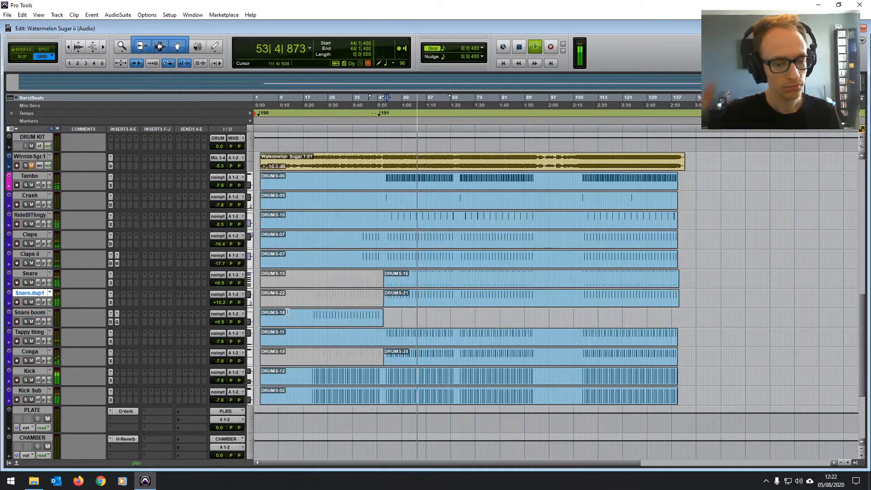
key(space)
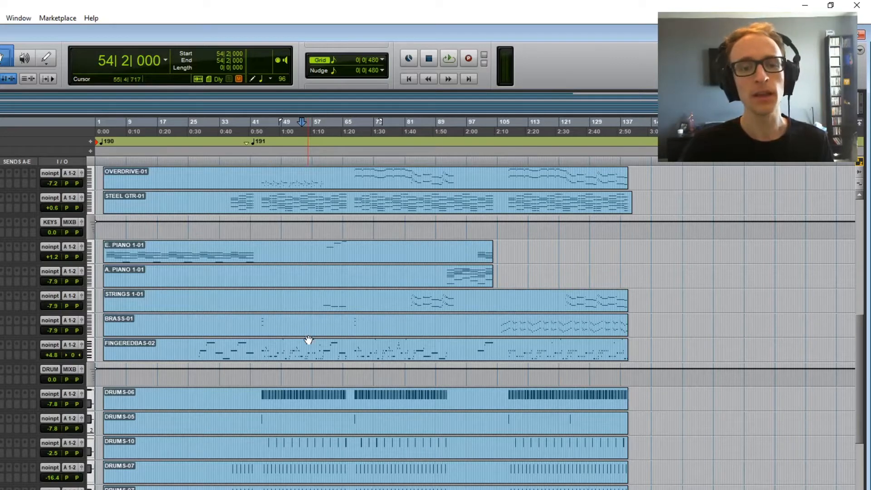
Review the arrangement across the vocal, guitar, keys, bass and drum tracks, covering the MIDI parts and the recorded audio.
scroll(296, 388, up, 5)
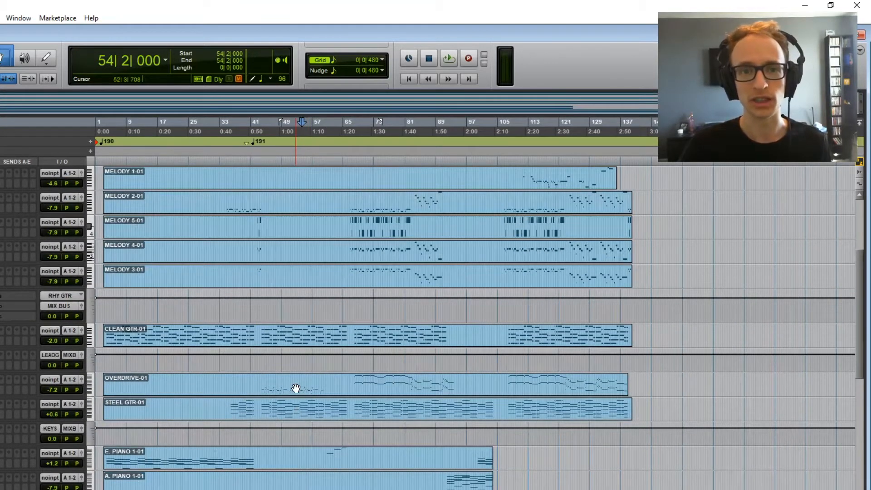
scroll(296, 388, up, 3)
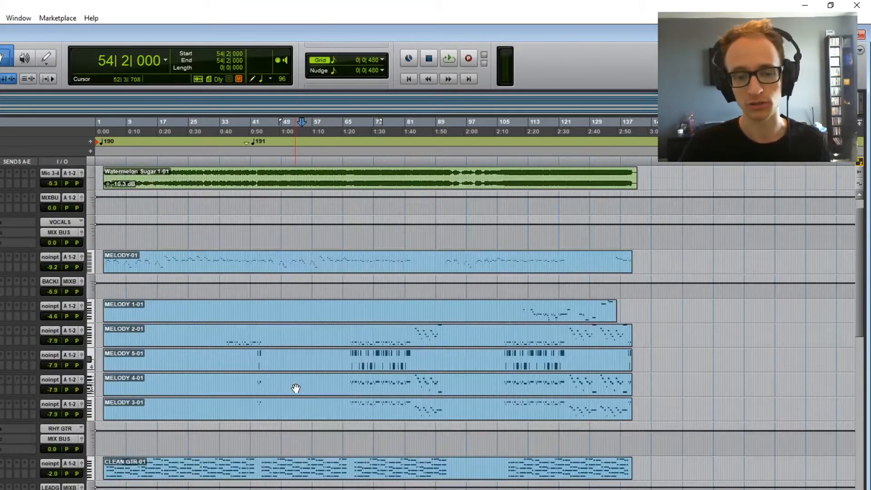
scroll(296, 388, down, 5)
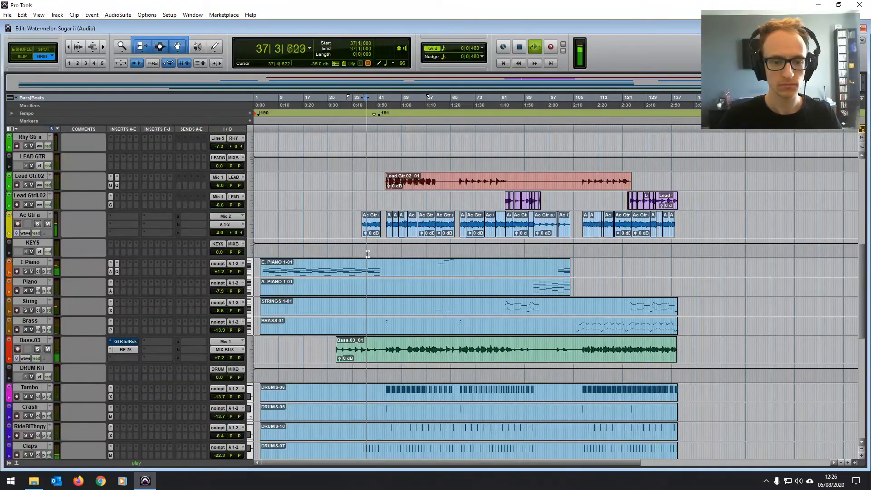
scroll(218, 237, up, 5)
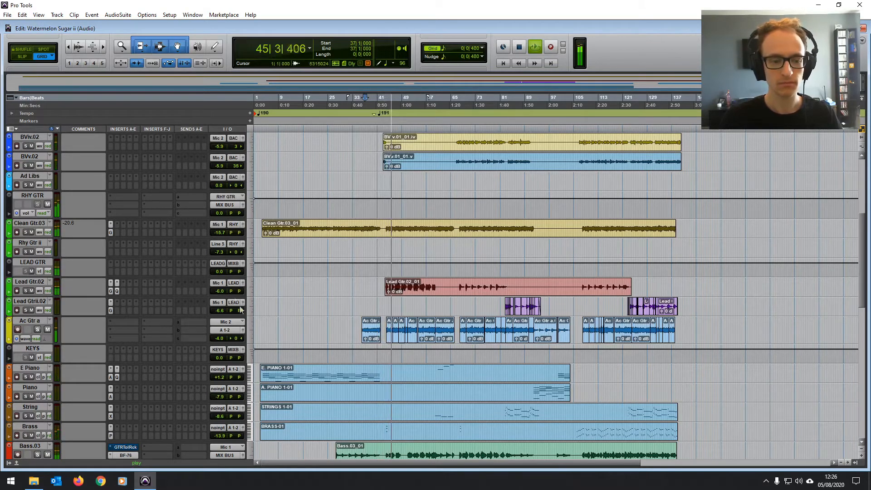
scroll(281, 338, down, 3)
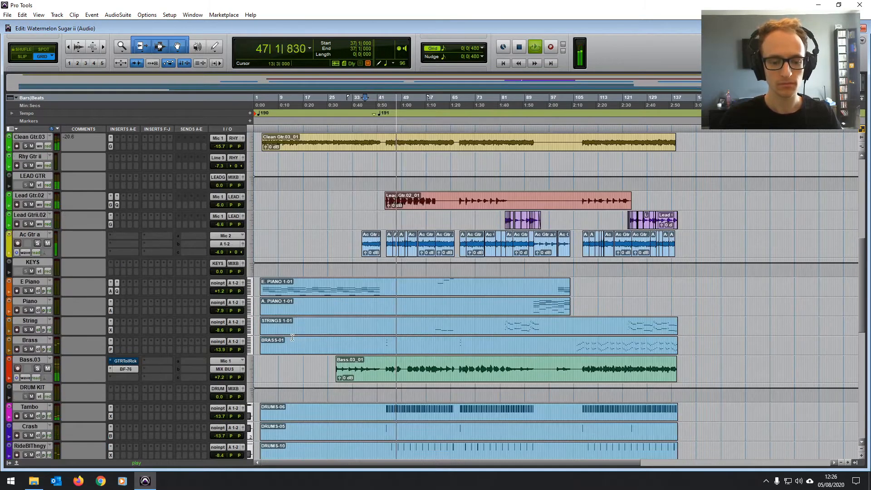
scroll(293, 337, down, 2)
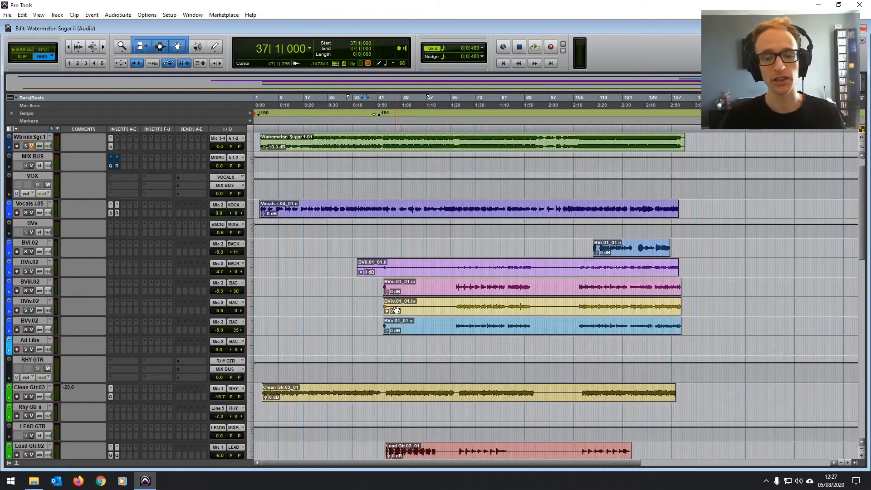
scroll(397, 299, down, 5)
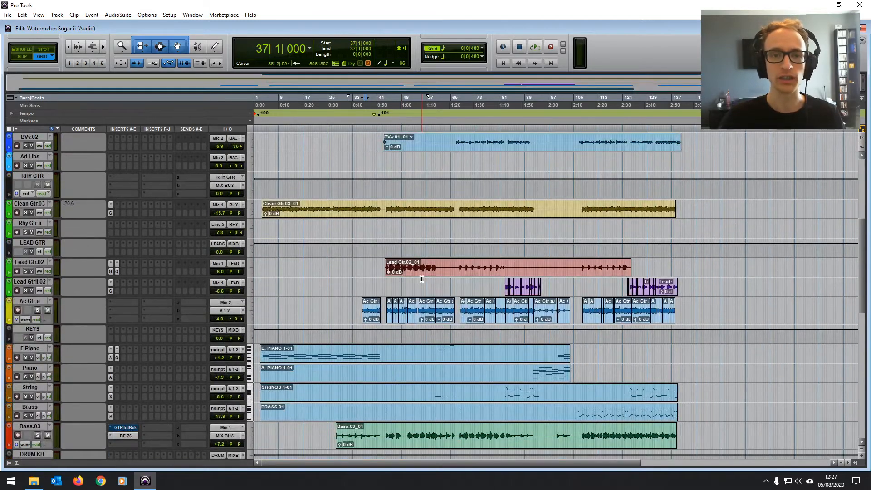
scroll(421, 279, down, 6)
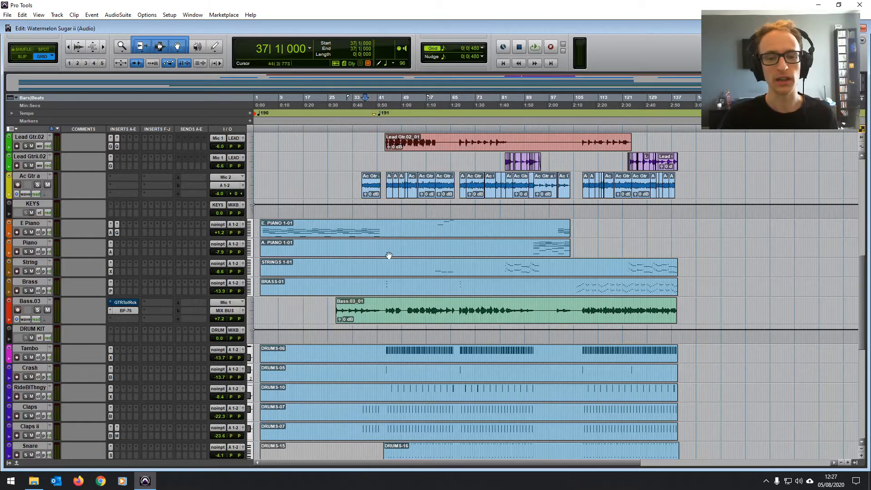
scroll(390, 256, up, 5)
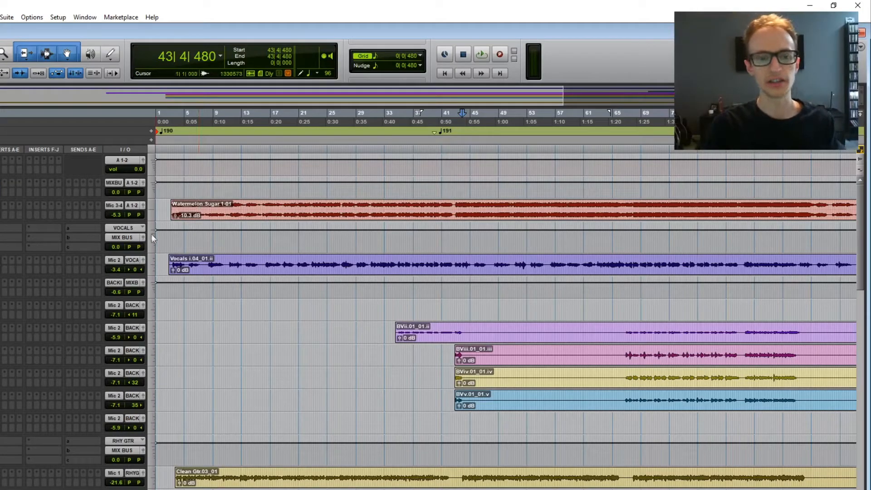
Place the edit cursor at bar 3 and look over the tracks in the mix session.
click(170, 237)
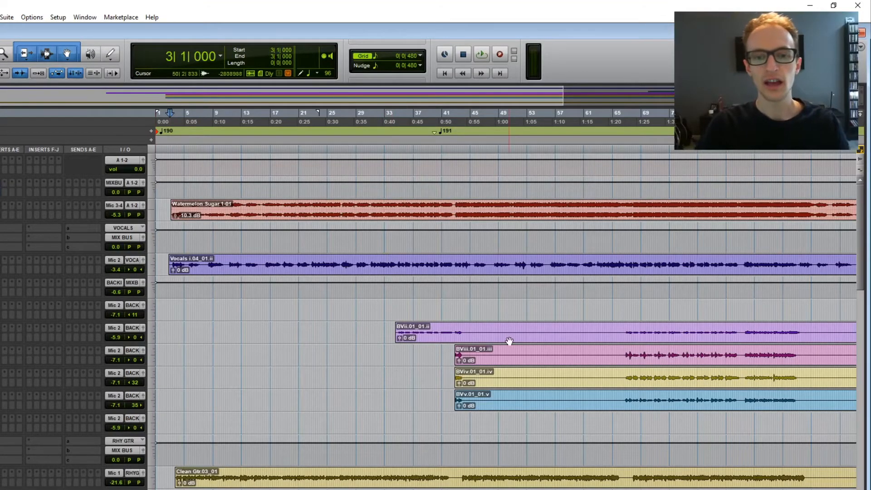
scroll(509, 342, down, 5)
scroll(510, 342, up, 4)
scroll(421, 324, right, 5)
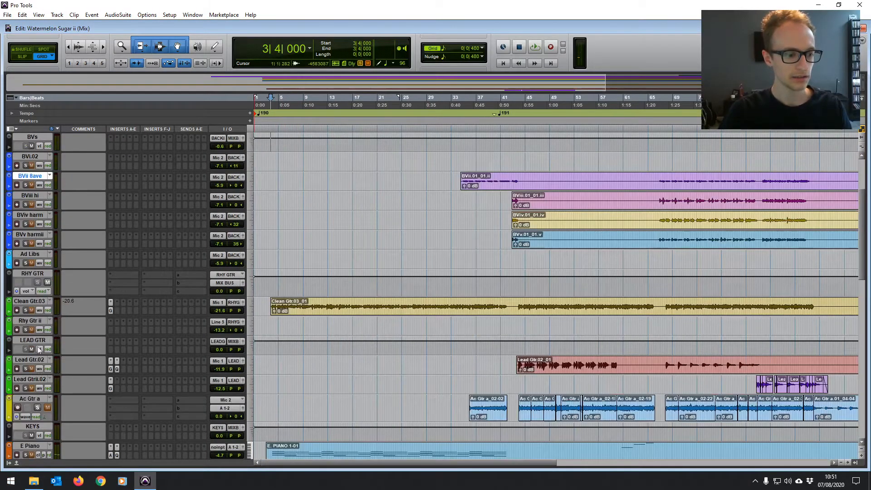
scroll(50, 399, down, 10)
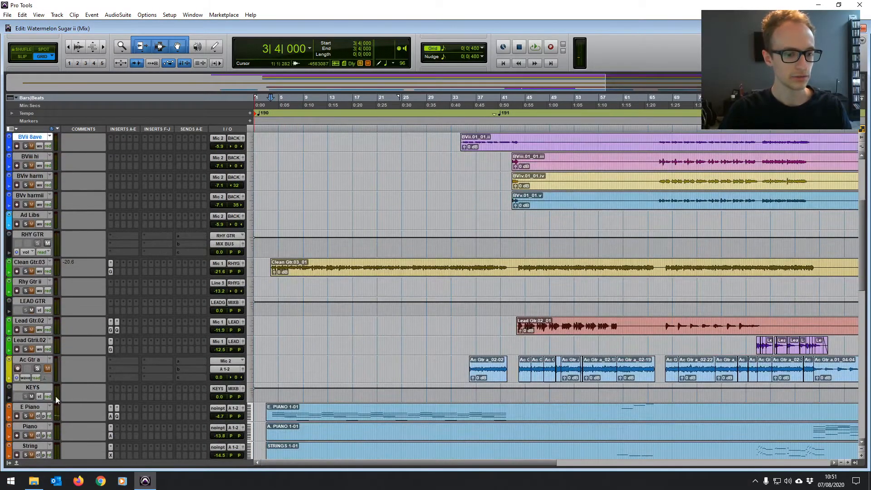
scroll(67, 406, up, 10)
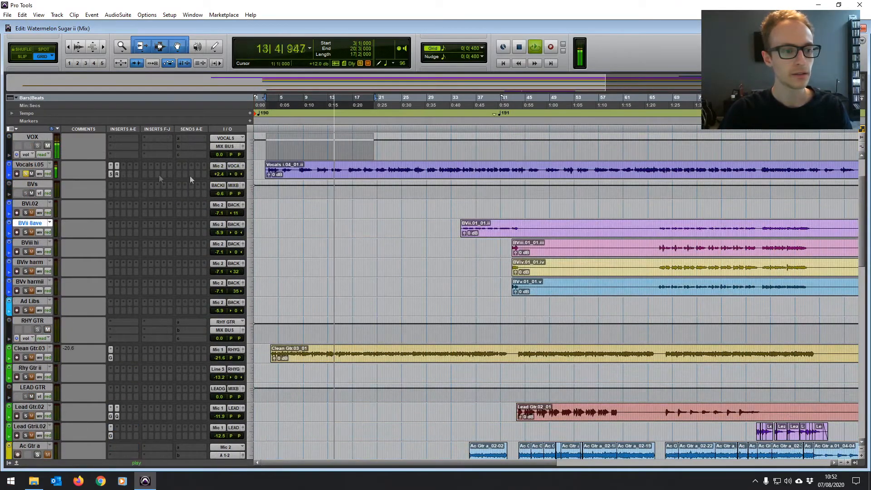
Stop the soloed vocal playback and inspect the SSLChannel and RCompressor settings on the Vocals i.05 track.
key(space)
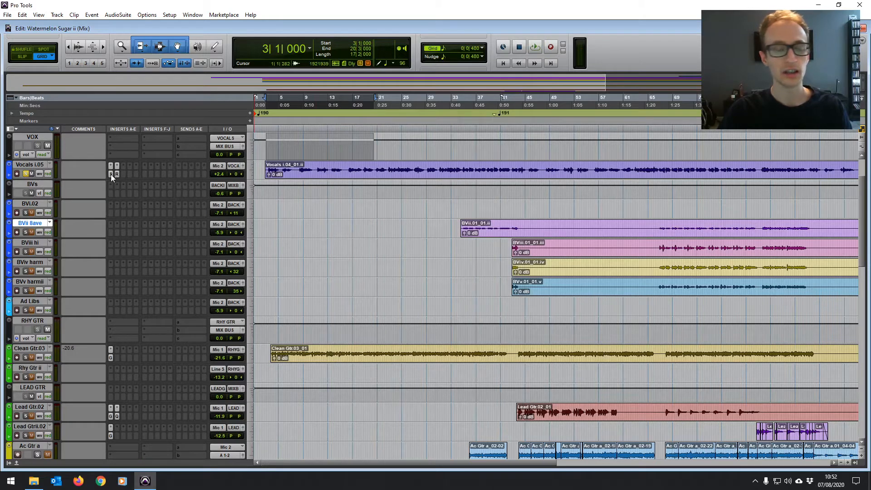
click(110, 166)
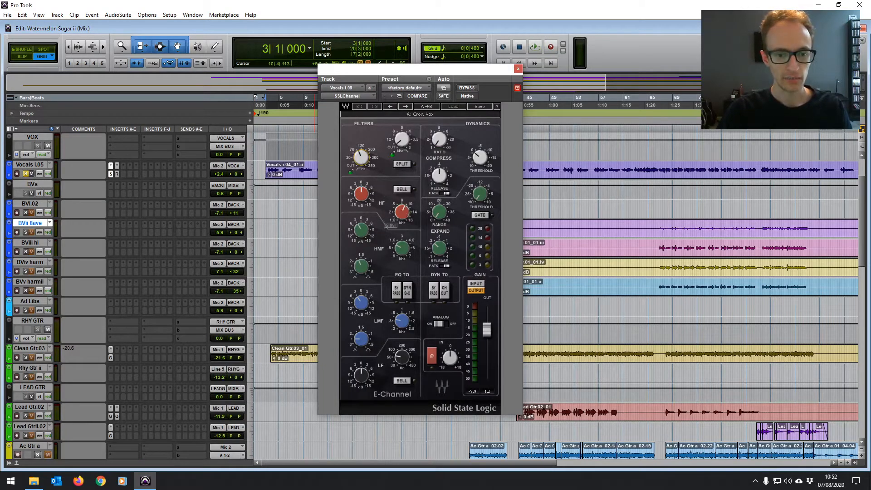
click(403, 250)
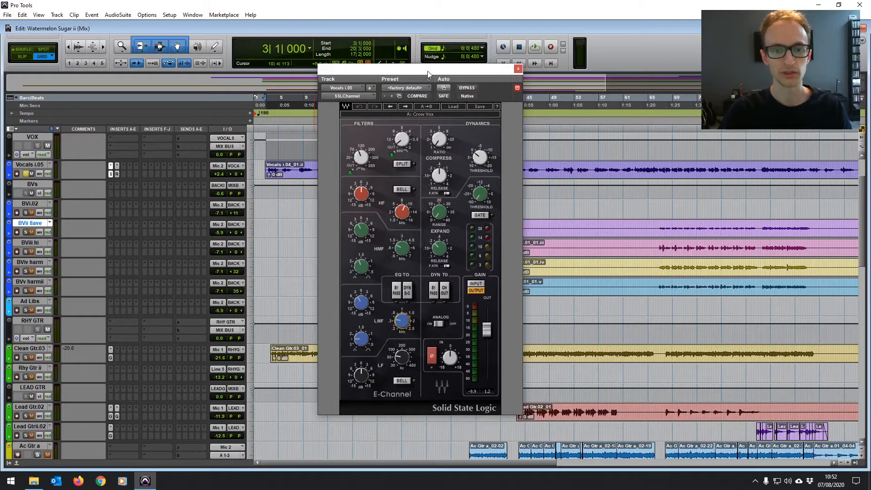
drag(427, 71, 453, 86)
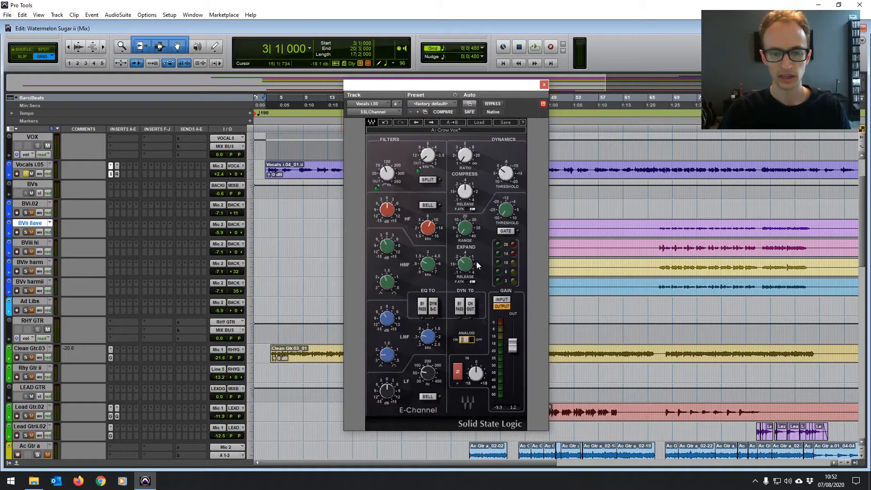
click(543, 85)
click(117, 174)
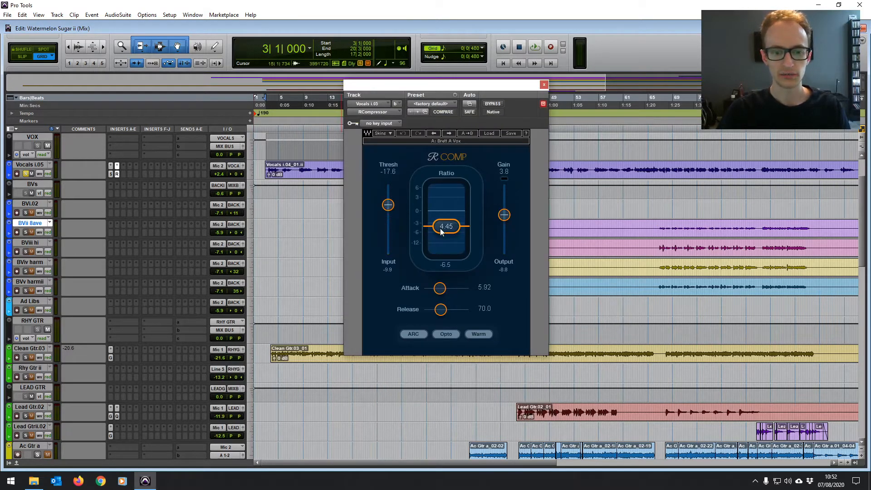
key(space)
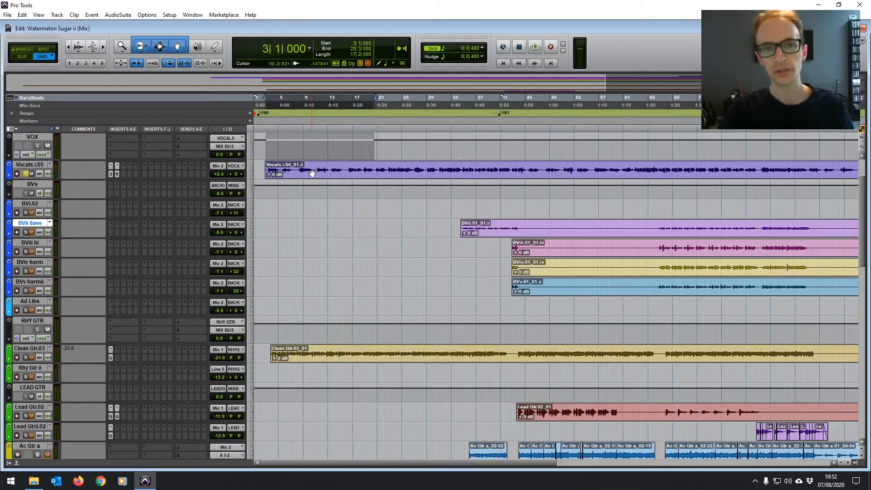
Insert the Kramer Tape multichannel plug-in in the first insert slot of the VOX track.
scroll(317, 181, up, 3)
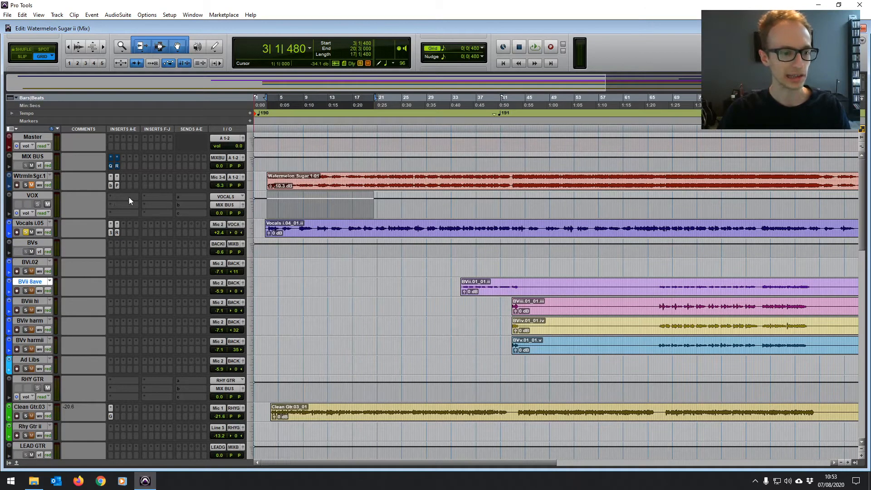
click(124, 198)
mouse_move(167, 214)
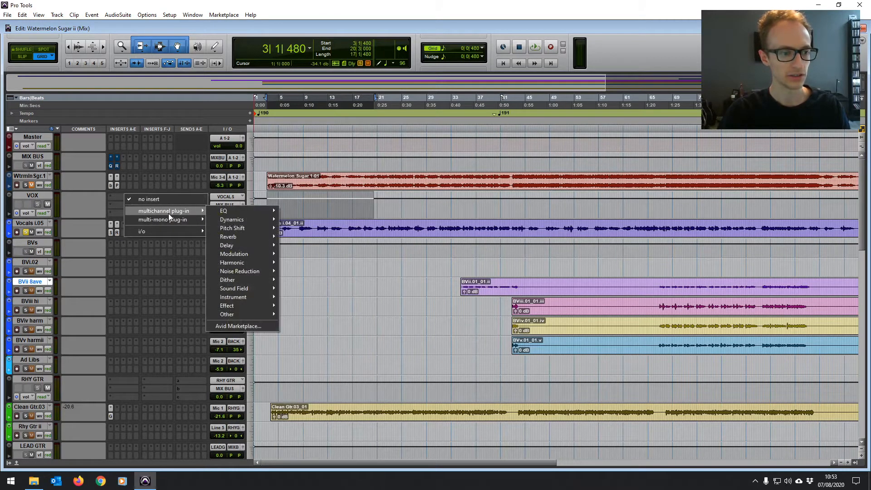
mouse_move(250, 222)
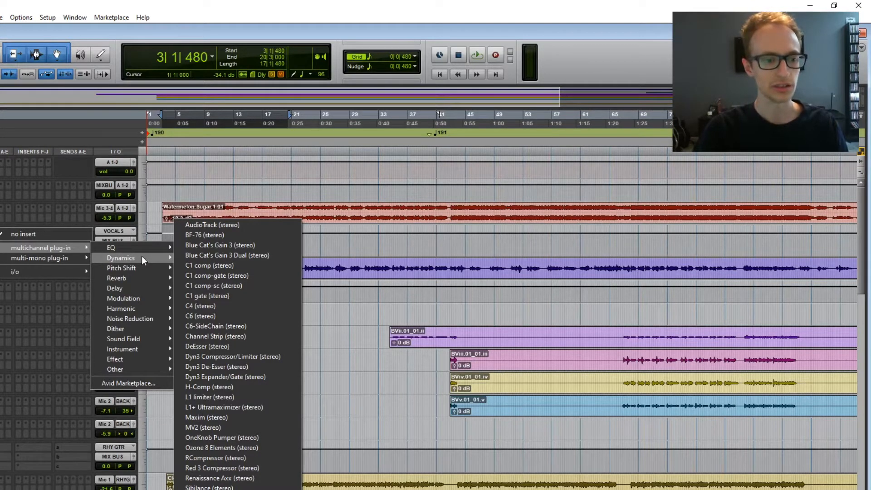
mouse_move(85, 250)
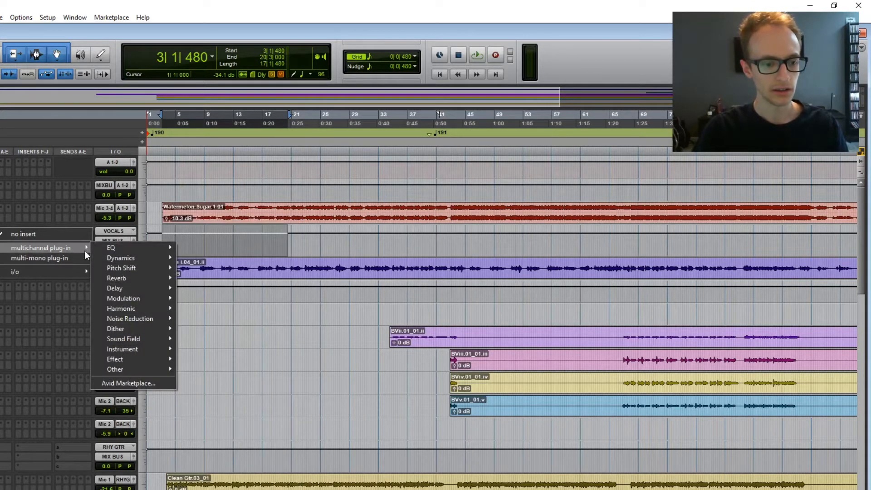
mouse_move(133, 301)
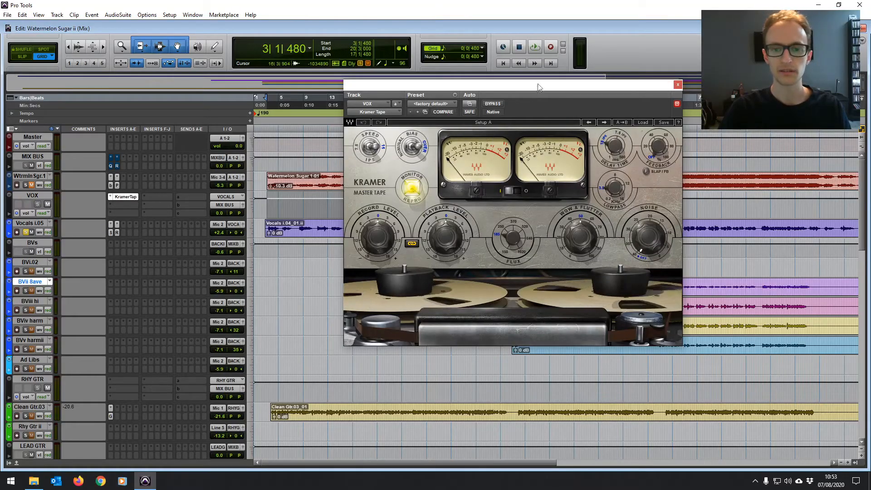
Load the Crow Slap preset into the Kramer Tape plug-in on the VOX track.
drag(538, 87, 471, 93)
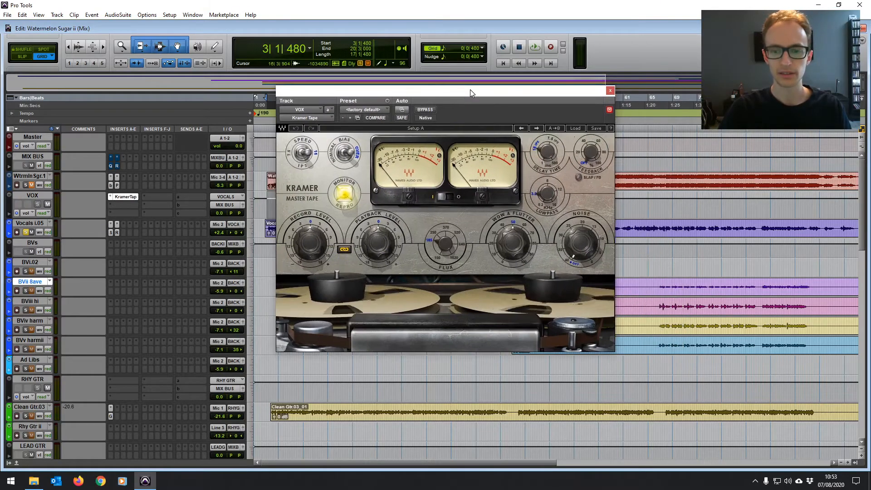
click(576, 128)
click(605, 284)
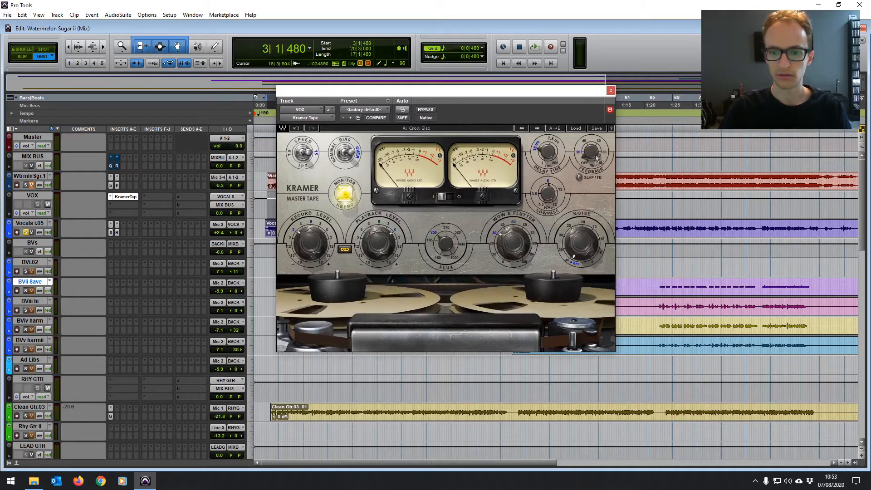
Move the Kramer Tape window clear of the track controls and audition the vocals through the plug-in.
drag(525, 92, 608, 92)
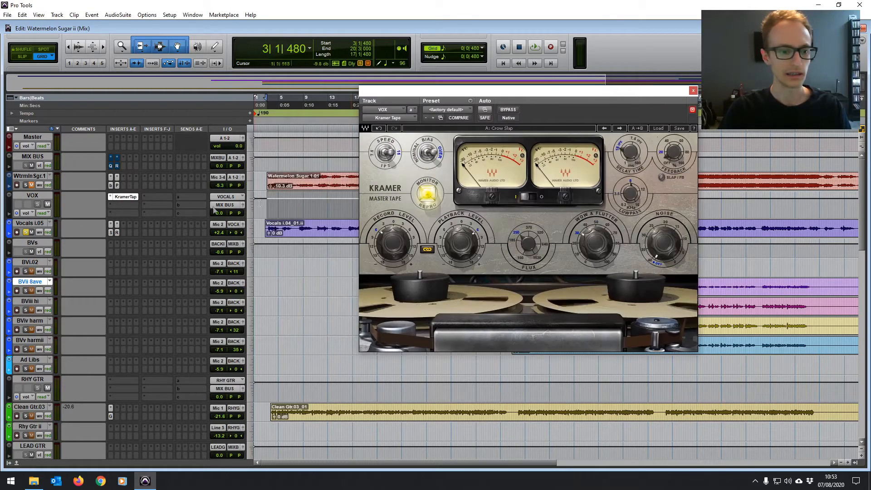
key(space)
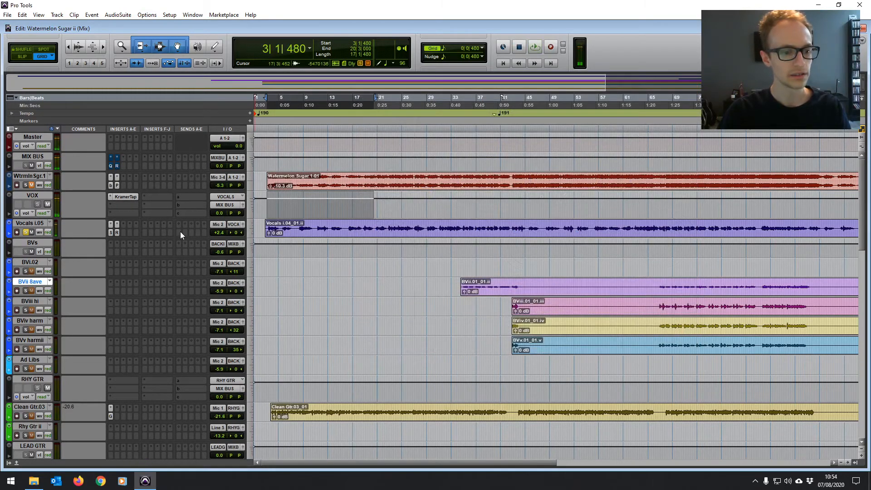
Send the Vocals i.05 track to the stereo PLATE bus through send A and raise the send level to about -18 dB during playback.
click(179, 230)
mouse_move(219, 255)
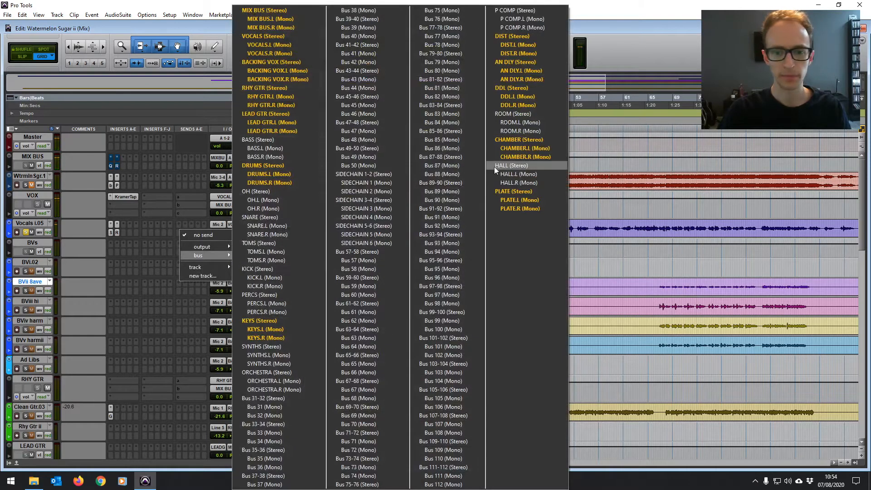
click(513, 191)
key(space)
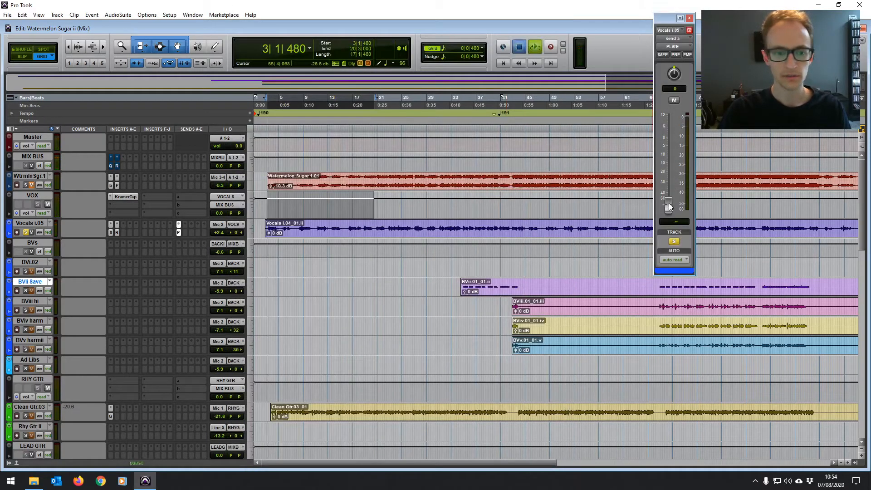
drag(667, 204, 671, 158)
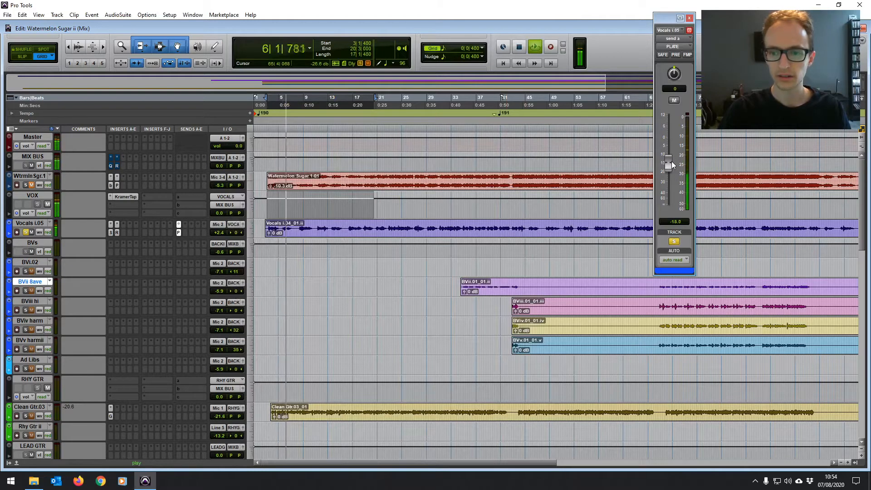
key(space)
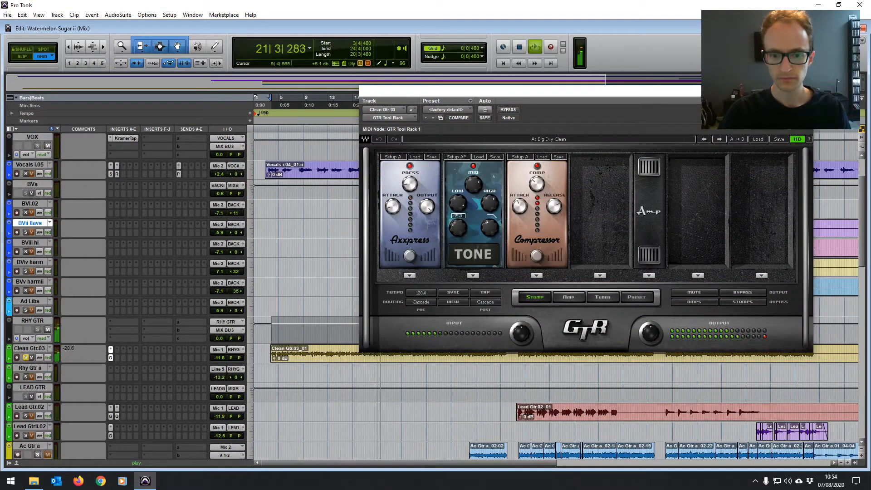
Adjust the Tone pedal in the GTR Tool Rack on the Clean Gtr.03 track during playback.
drag(462, 231, 462, 227)
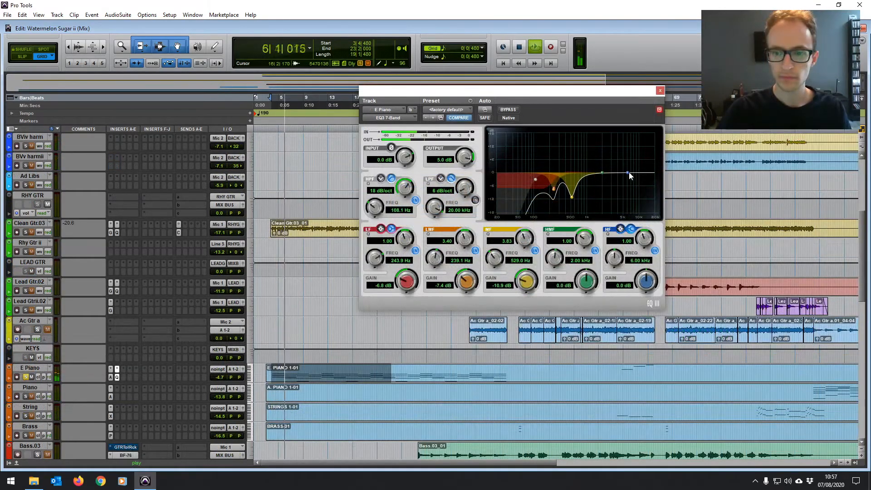
Enable a 12 dB/oct low-pass filter at about 9.04 kHz in the E Piano EQ and adjust the EQ's output gain.
click(476, 200)
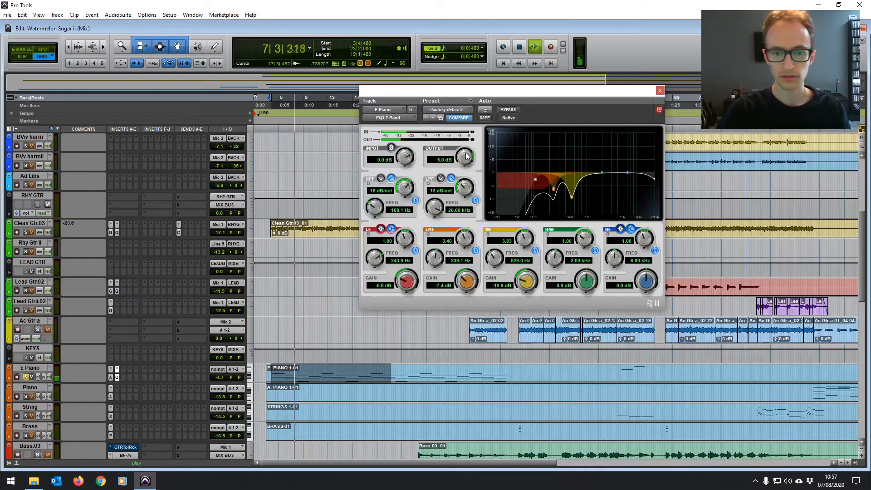
drag(654, 180, 637, 179)
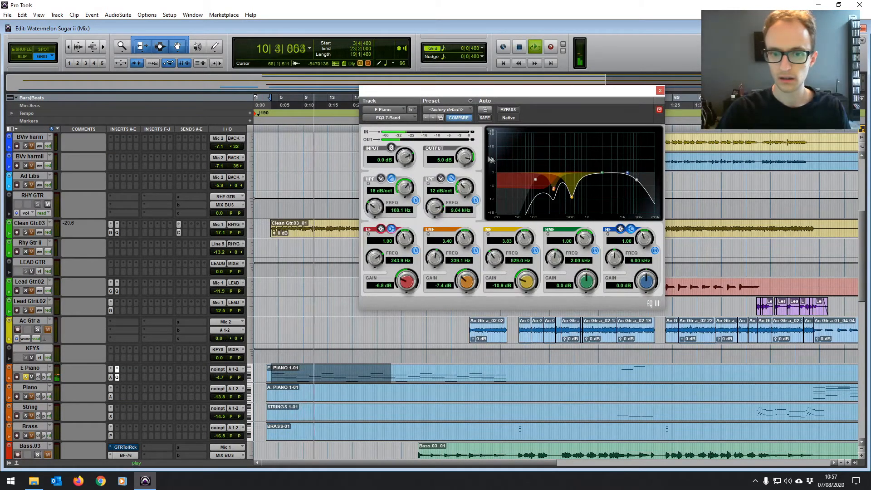
drag(461, 155, 459, 149)
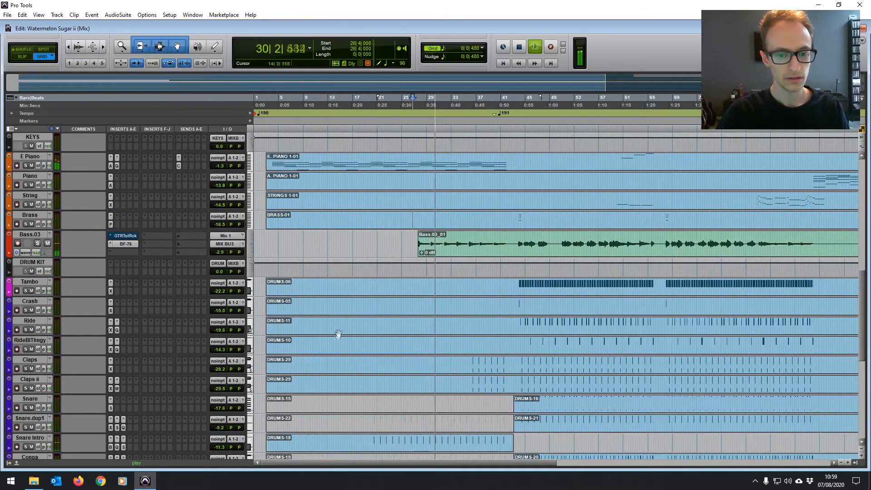
Toggle the mute on the DRUM KIT track.
click(31, 271)
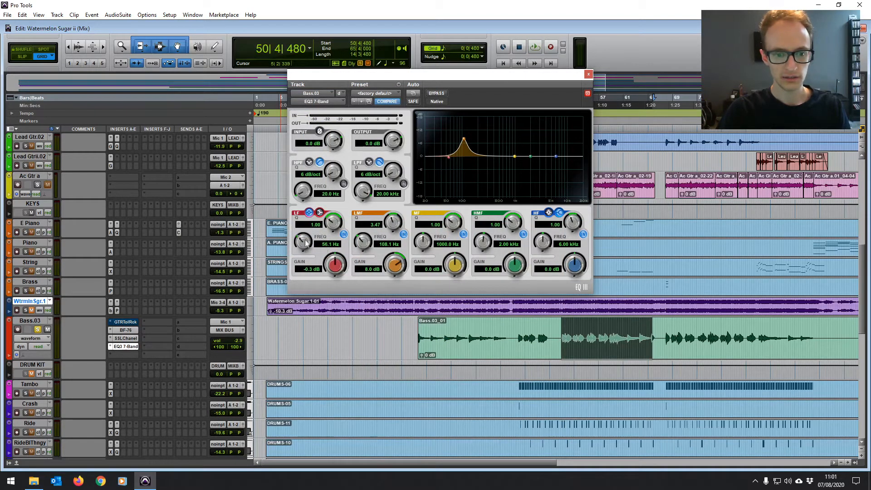
Cut the low band of the Bass.03 EQ by 4.2 dB at 55 Hz and adjust the EQ's output gain during playback.
drag(451, 168, 451, 173)
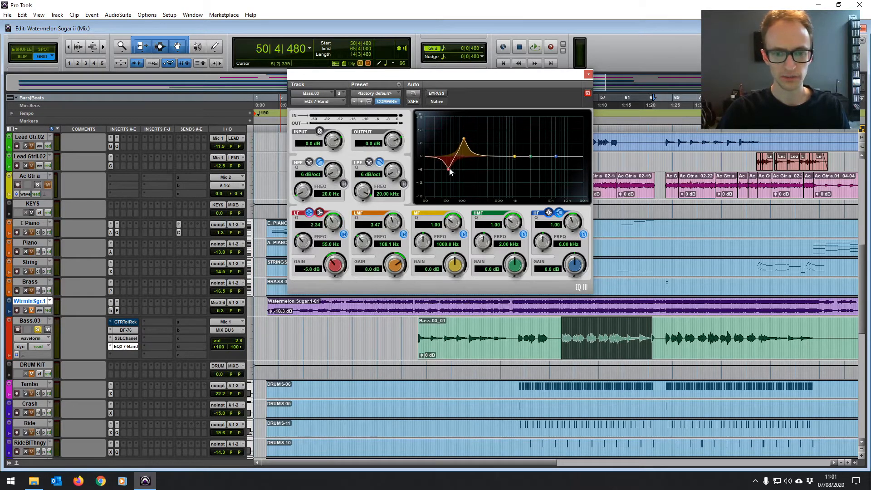
key(space)
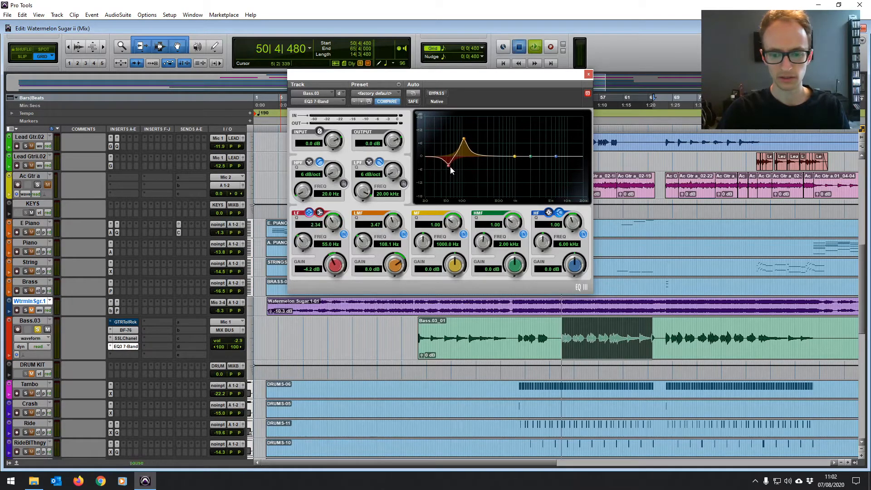
key(space)
key(space)
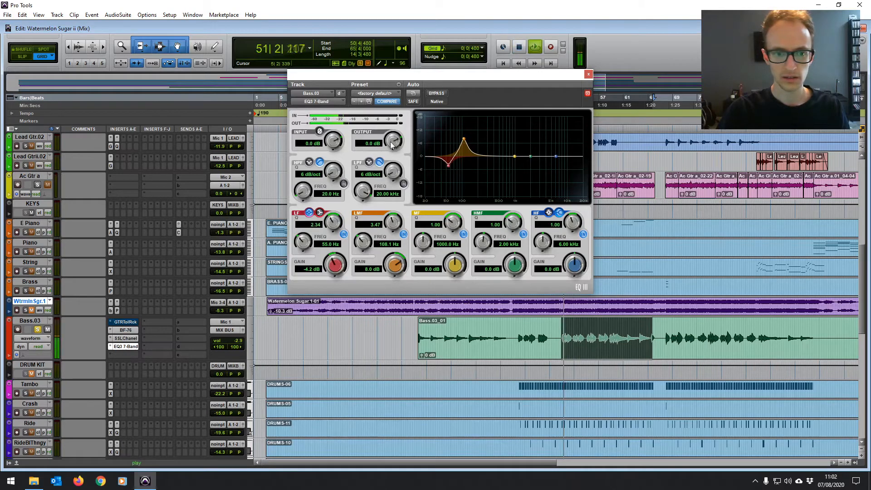
drag(390, 144, 389, 146)
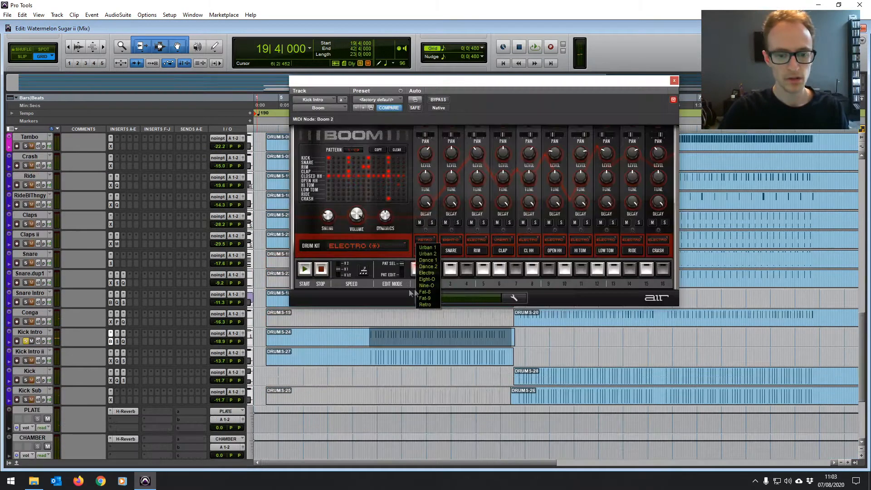
Inspect the Boom kick sound and the Smack Attack settings on the Kick Intro track, leaving them as they are.
click(383, 295)
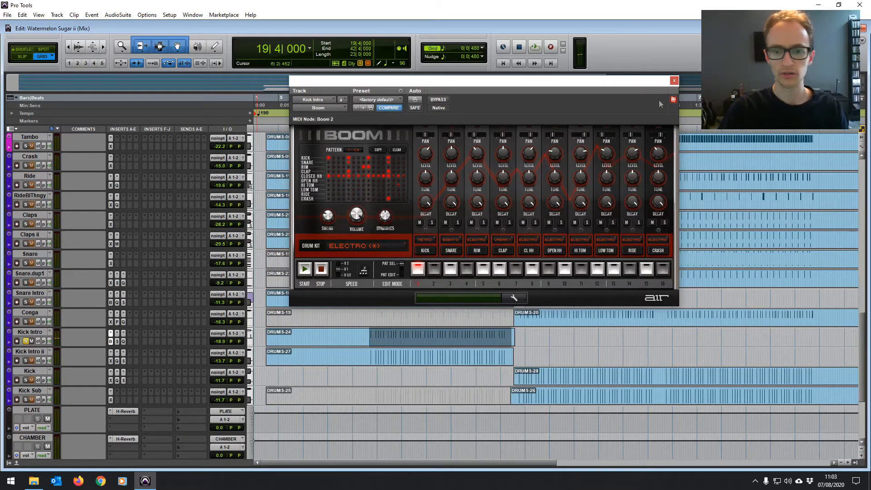
click(675, 81)
click(117, 341)
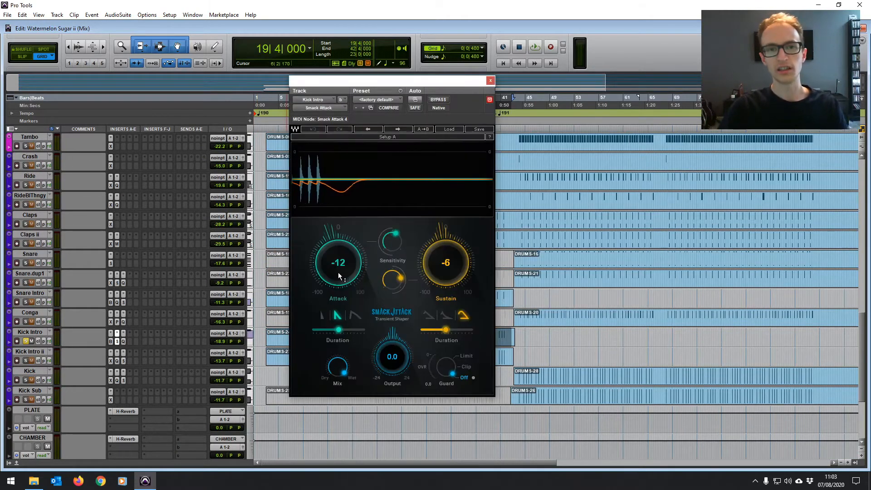
click(491, 81)
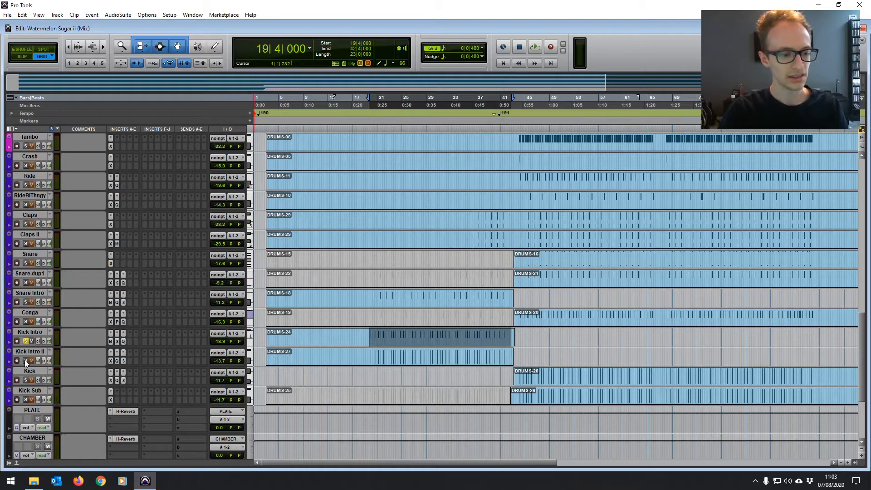
Audition Kick Intro ii soloed without Kick Intro and inspect its Xpand!2 instrument.
click(26, 341)
key(space)
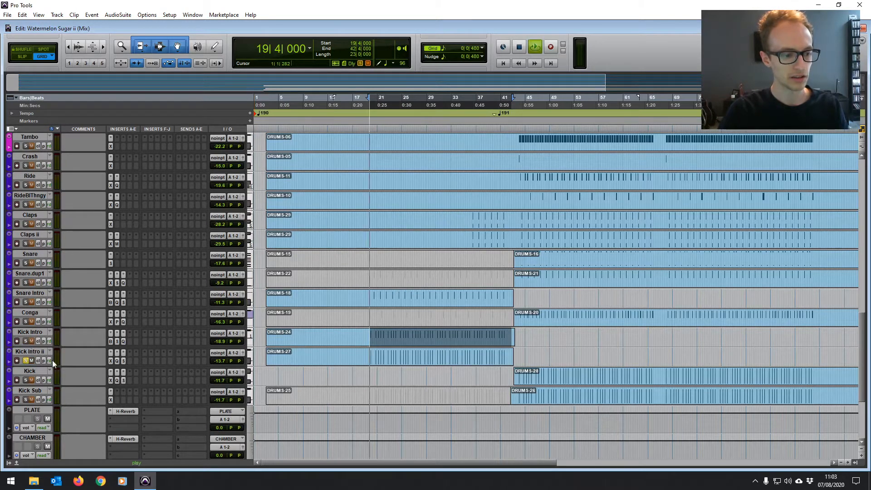
click(110, 363)
key(space)
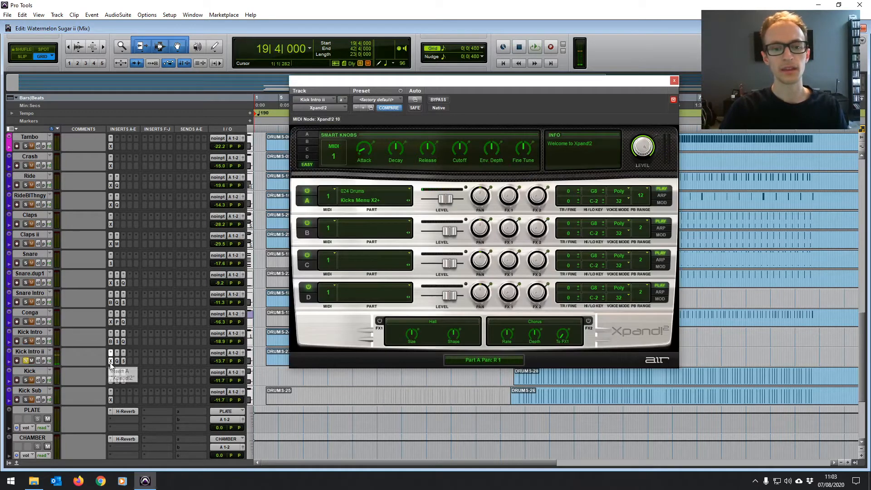
click(674, 81)
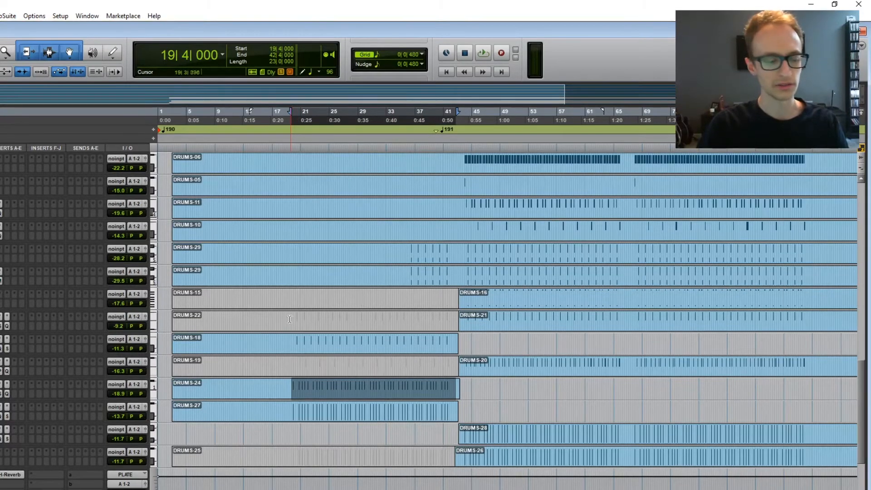
Play back Kick Intro ii and add the Kick Intro track to the solo.
key(space)
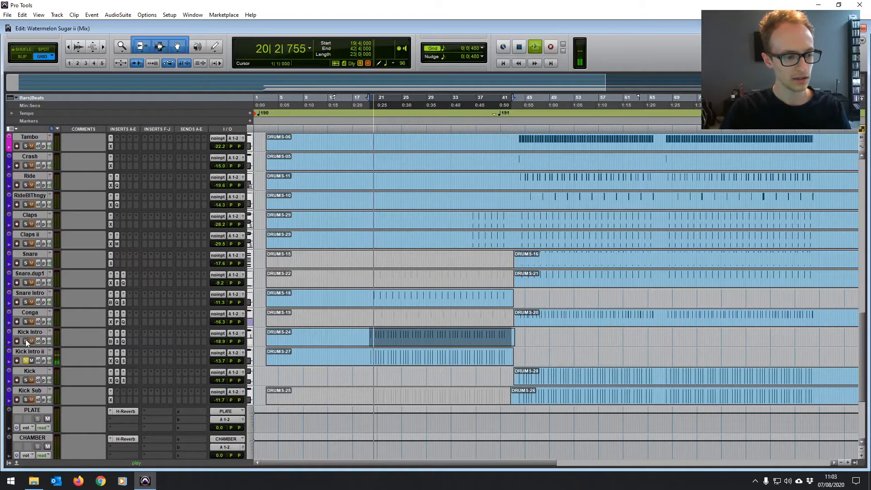
click(25, 340)
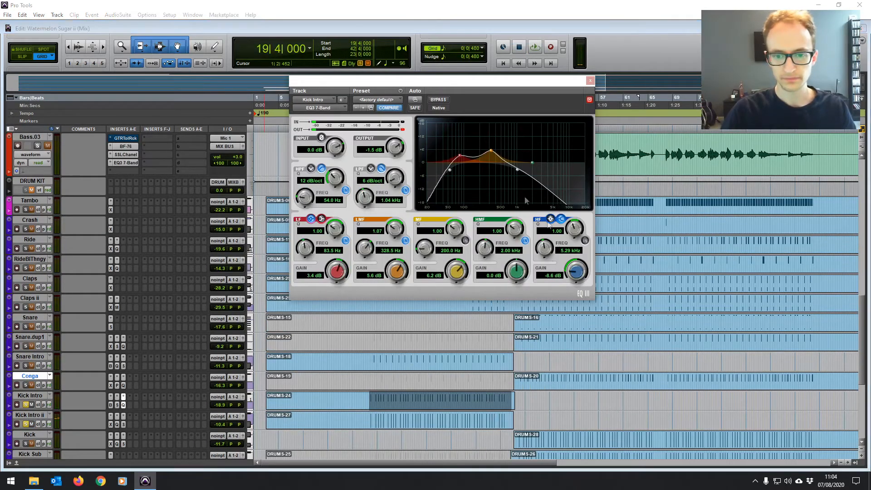
Create one stereo Aux Input track below the Conga track and assign the KICK bus as its input.
key(ctrl+shift+n)
key(ctrl+Right)
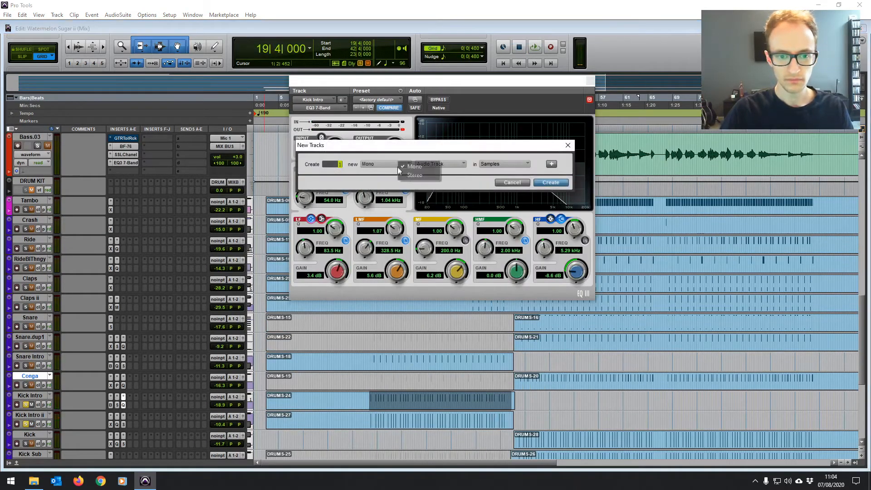
key(ctrl+Down)
click(537, 182)
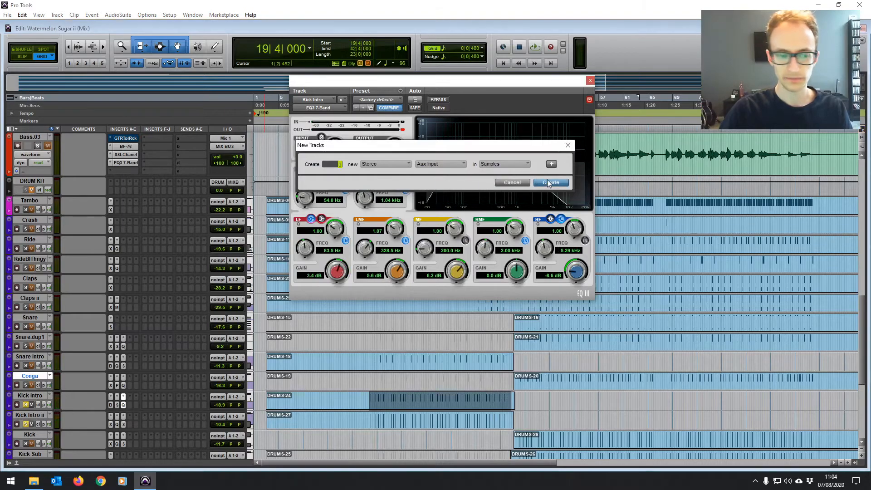
scroll(39, 405, down, 4)
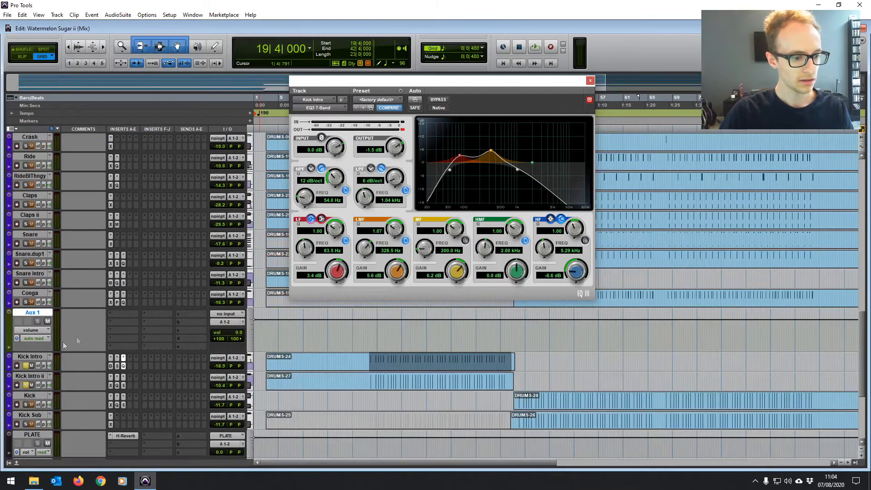
click(227, 313)
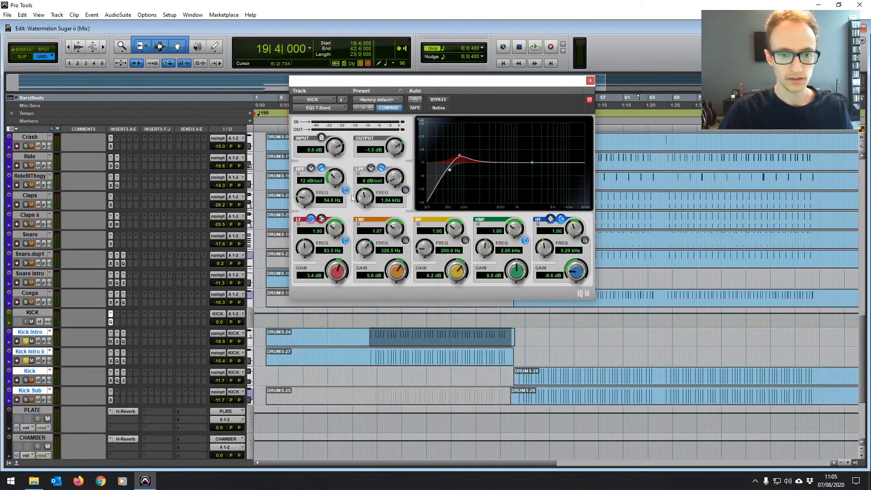
Disable the high-pass filter in the KICK track's EQ, boost its low band 3.6 dB at 65.8 Hz, and audition it.
click(346, 192)
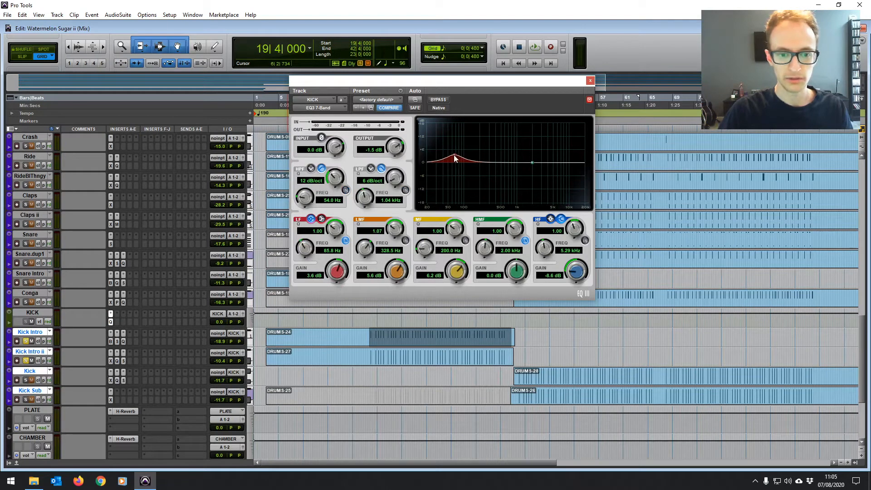
key(space)
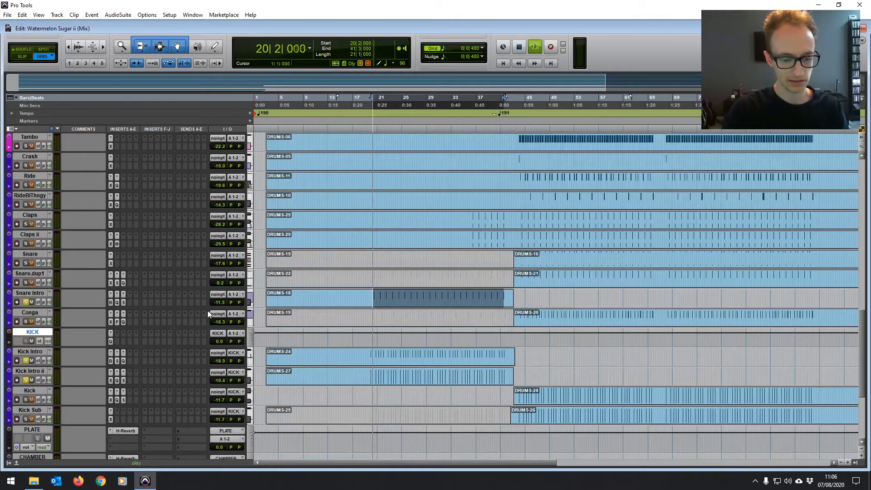
Bring up the Mix window and adjust the Snare Intro track's volume during playback.
key(ctrl+equal)
key(space)
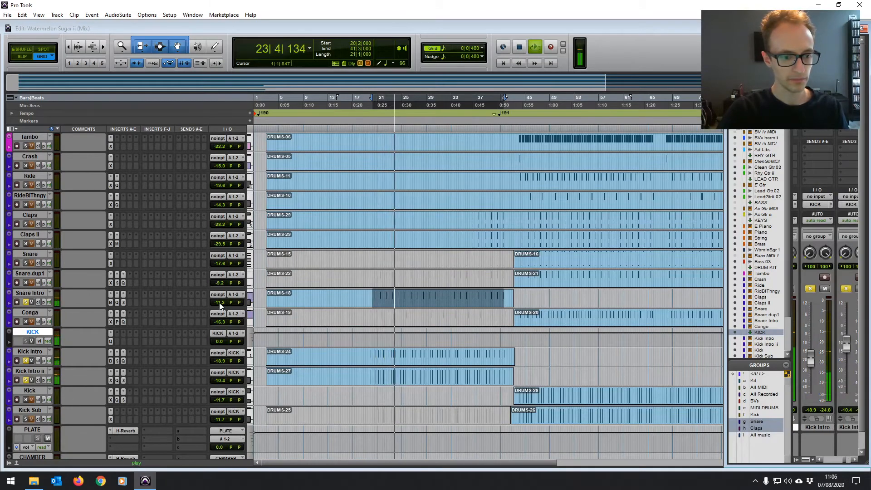
drag(220, 303, 219, 301)
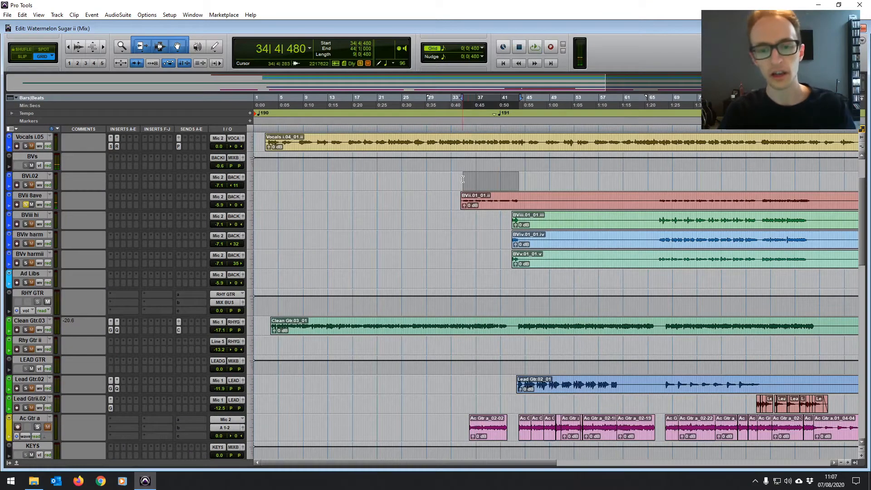
Place the edit cursor on the BVi.02 track at 34|4|000, near the start of the backing vocals.
click(462, 179)
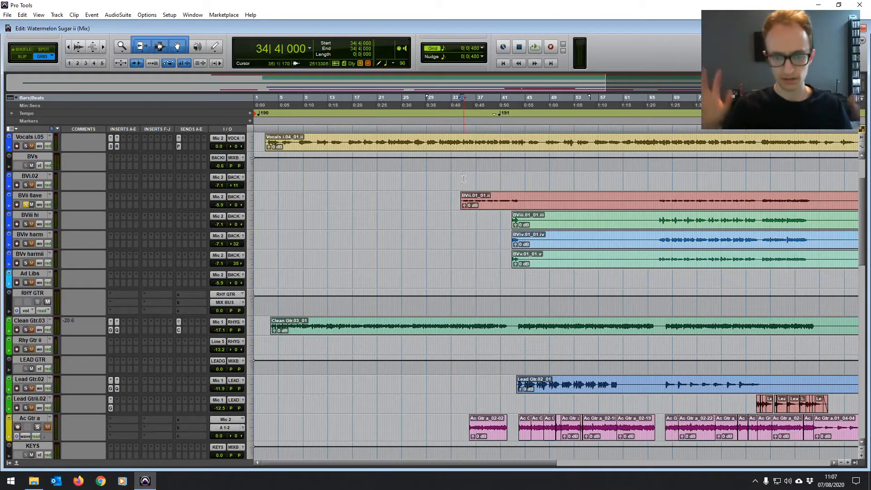
click(463, 177)
click(461, 179)
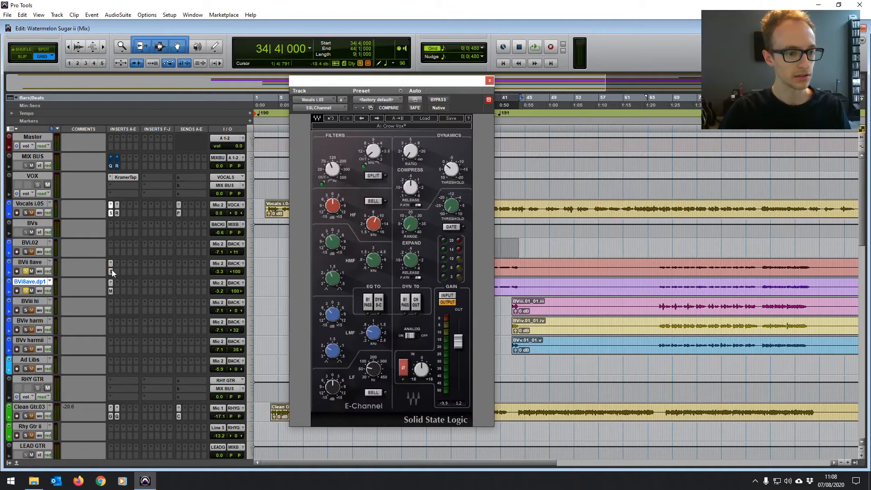
Move the SSLChannel insert from the BVii 8ave track to the BVs track and close the lead vocal's SSLChannel window.
drag(111, 270, 110, 234)
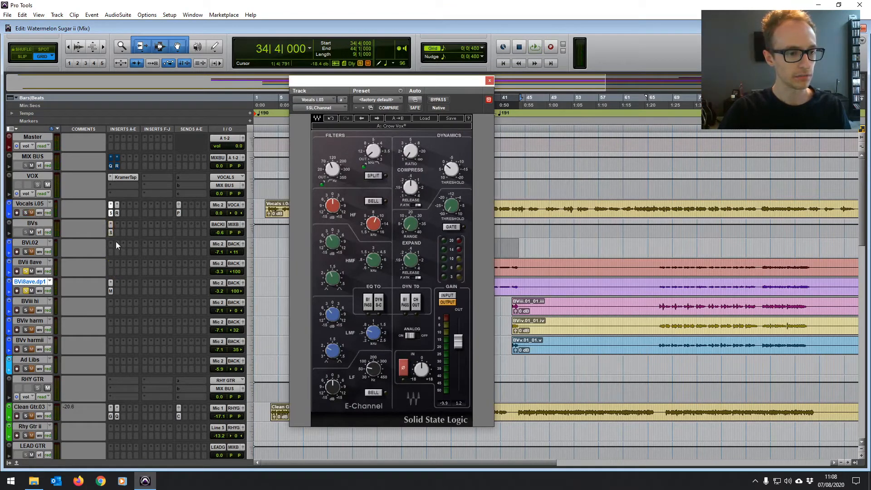
click(489, 81)
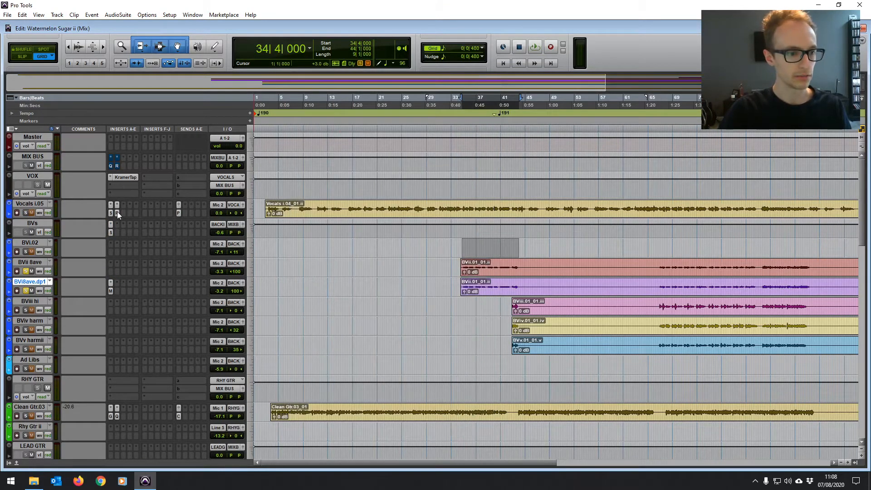
Copy the RCompressor insert from the Vocals i.05 track to the BVs track and audition the backing vocals with it.
click(117, 212)
drag(118, 213, 118, 232)
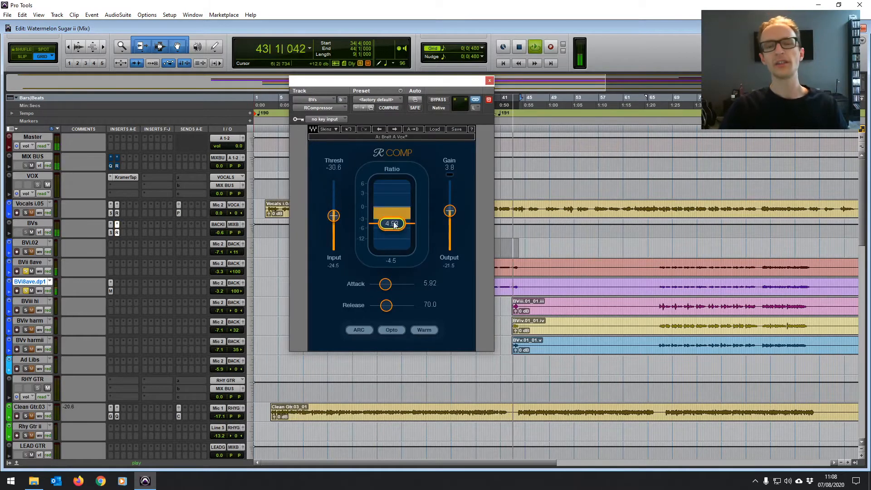
key(space)
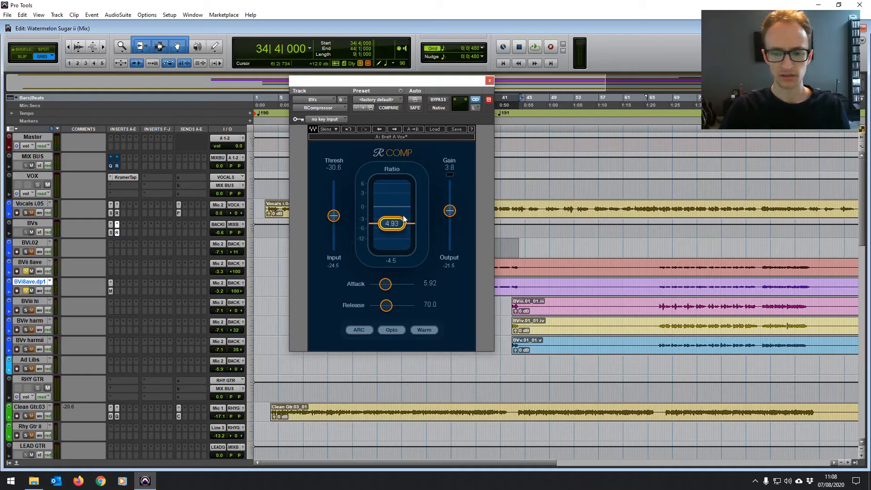
drag(444, 83, 406, 112)
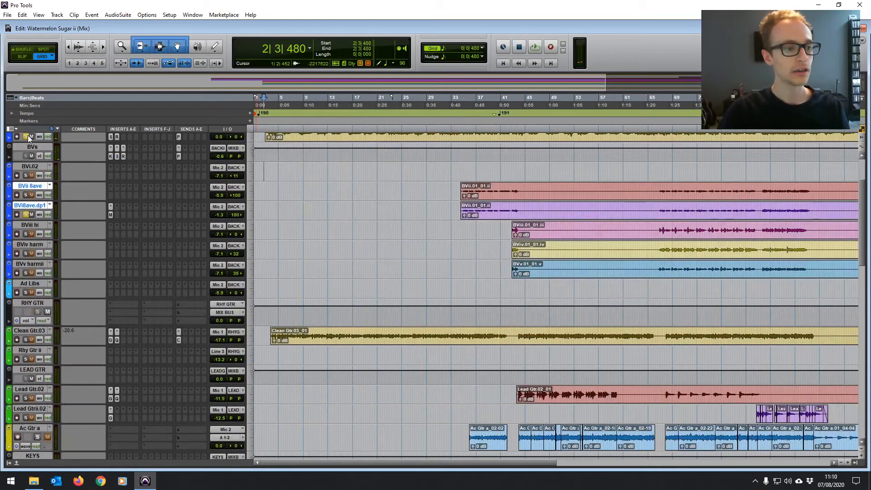
Take the Vocals i.05 and BVi8ave.dp1 tracks out of solo.
click(27, 137)
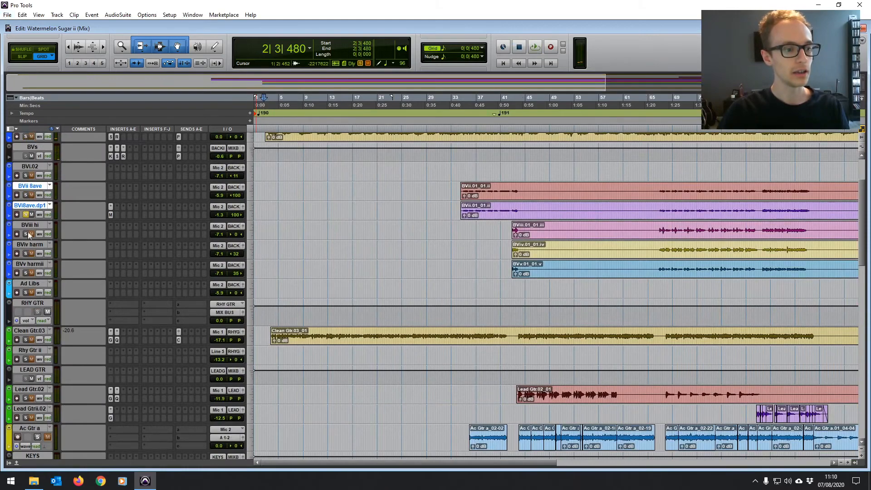
click(26, 214)
scroll(34, 213, up, 3)
Insert the mono SSLChannel EQ plug-in in the first insert slot of the Ac Gtr a track.
scroll(394, 302, down, 8)
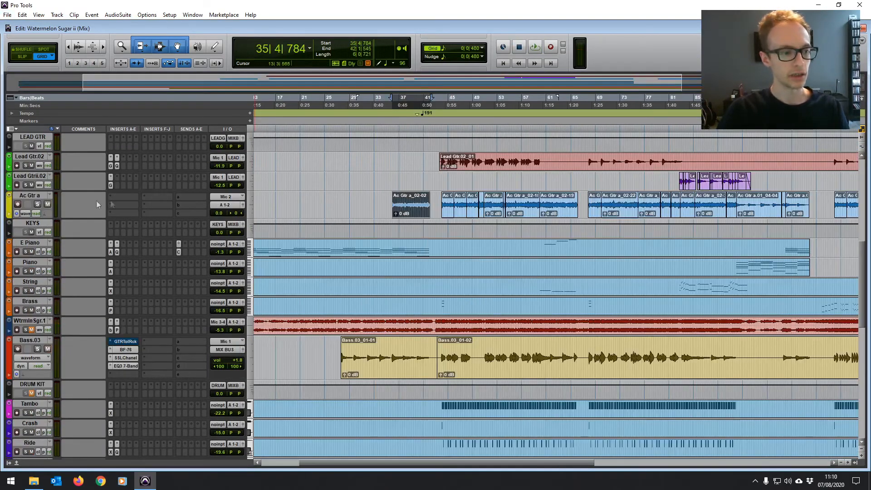
click(127, 197)
mouse_move(146, 212)
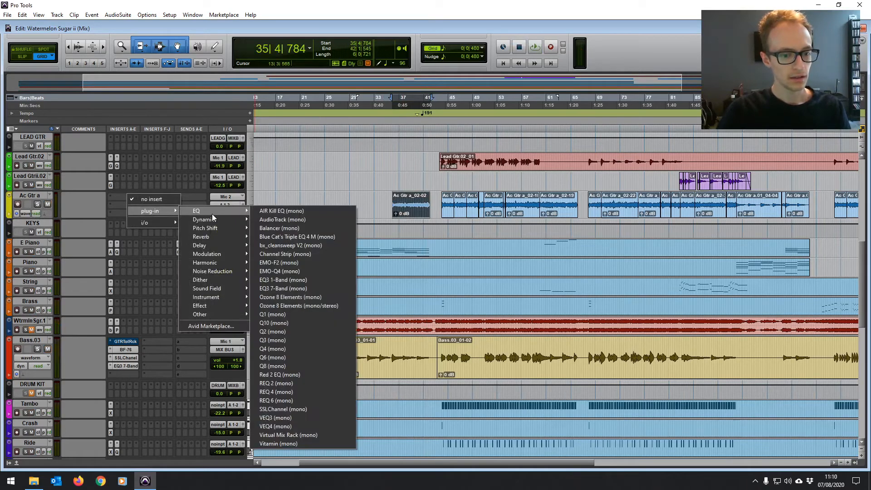
click(314, 409)
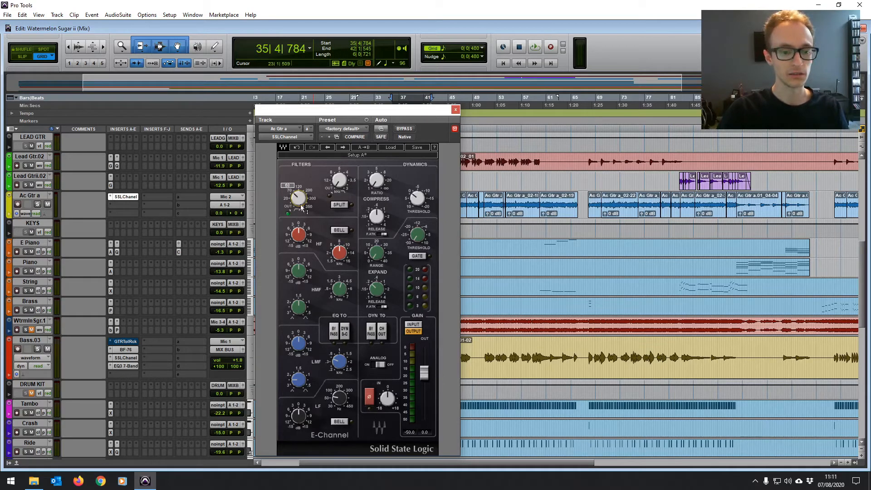
Make the Ac Gtr a track taller, then finish auditioning its SSLChannel settings and close the plug-in window.
click(39, 222)
drag(38, 219, 38, 226)
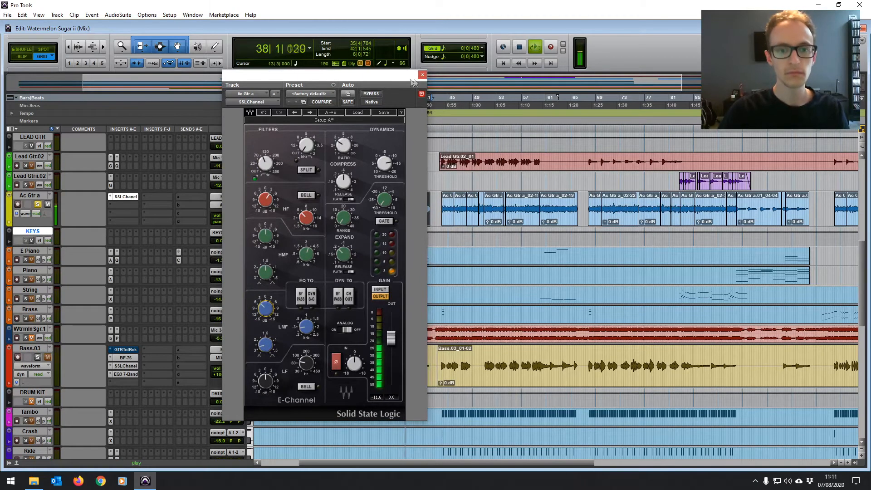
click(422, 75)
key(space)
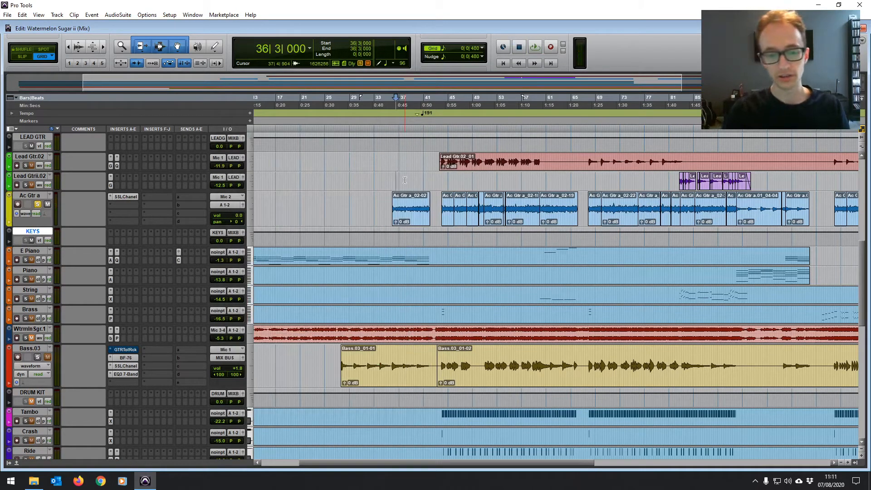
Duplicate the Ac Gtr a track together with its playlists, automation, inserts and sends.
right_click(38, 193)
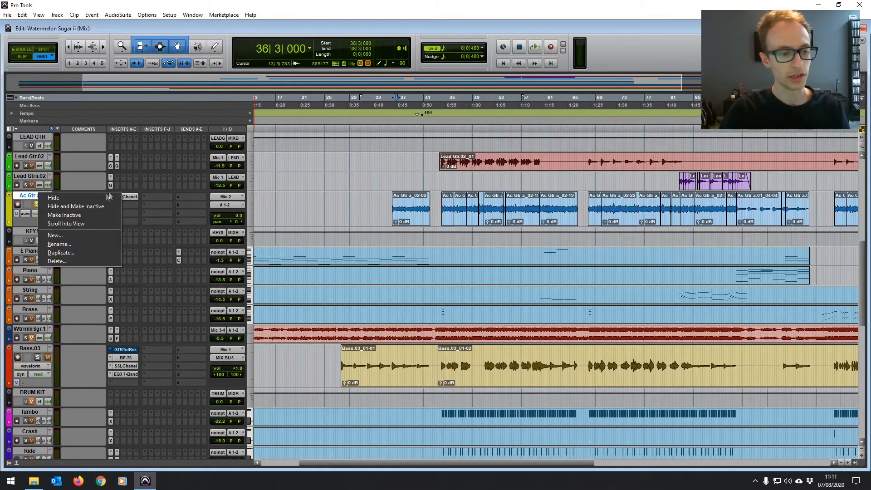
click(33, 196)
right_click(32, 198)
click(50, 253)
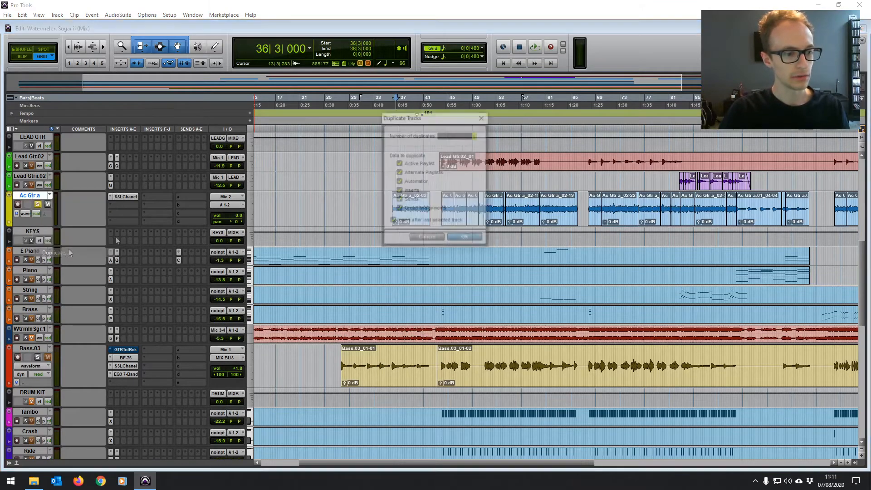
click(466, 238)
Audition the original and duplicated acoustic guitar tracks together and select both tracks.
key(space)
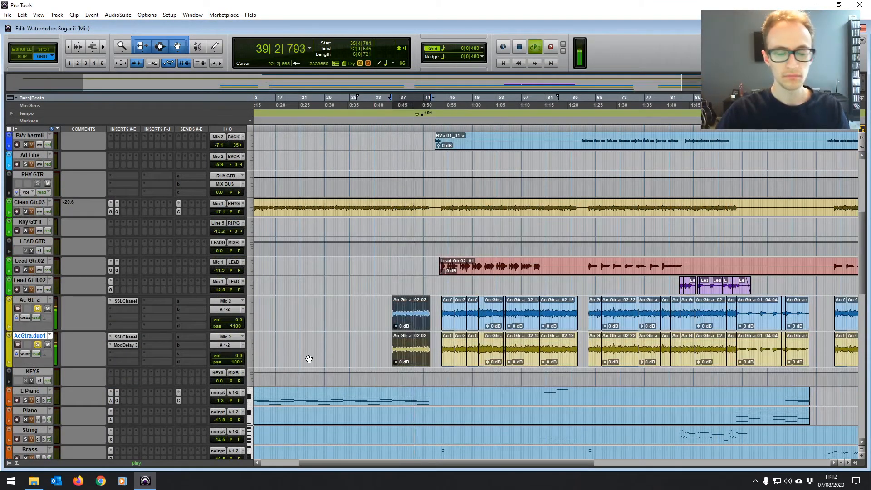
click(30, 300)
shift+click(37, 337)
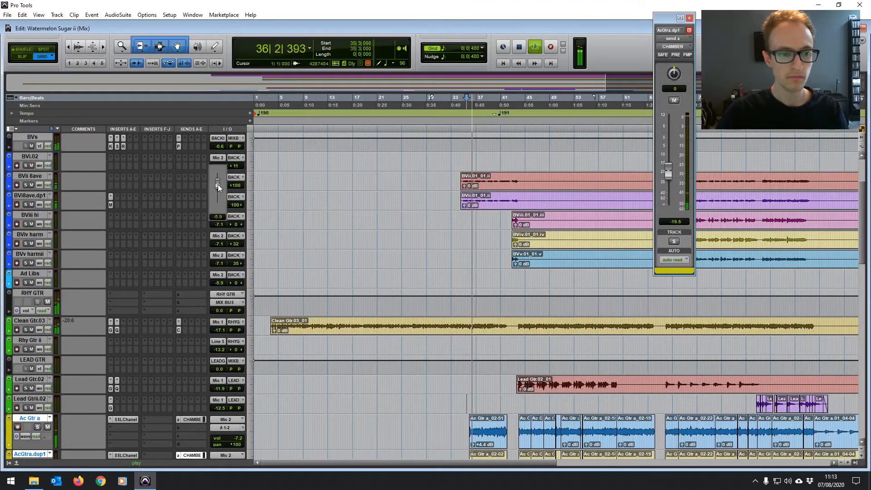
Raise the BVii 8ave track's volume and set the BVs PLATE send automation to -5.2 dB between 42|4|480 and 49|3|000.
drag(220, 188, 222, 183)
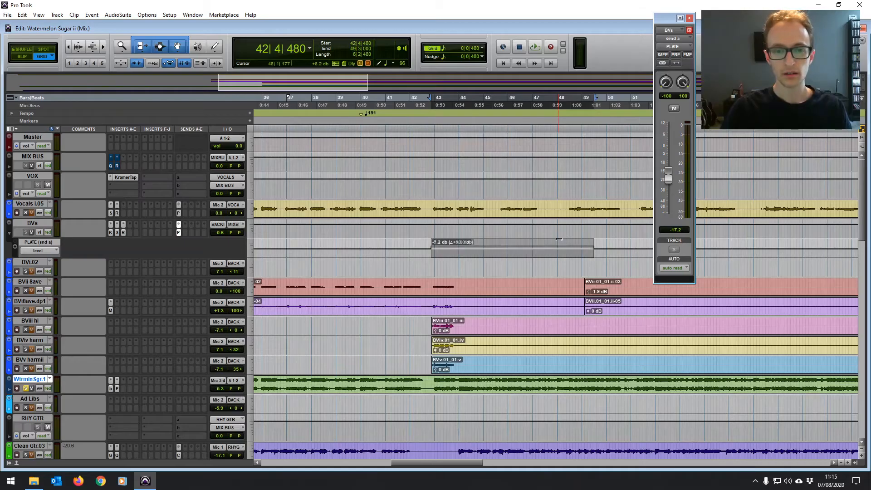
drag(558, 239, 558, 245)
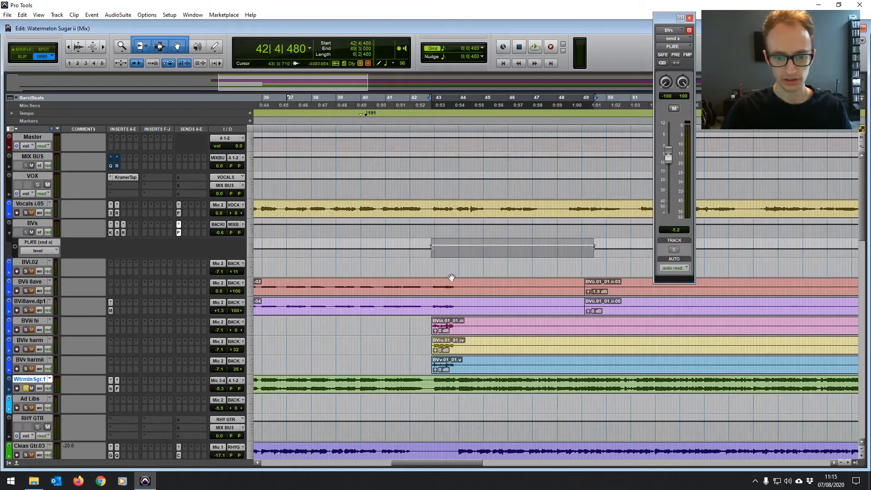
Solo the backing vocal tracks from BVi.02 through BVv harmii and audition the section from around bar 42.
click(429, 265)
drag(24, 272, 27, 369)
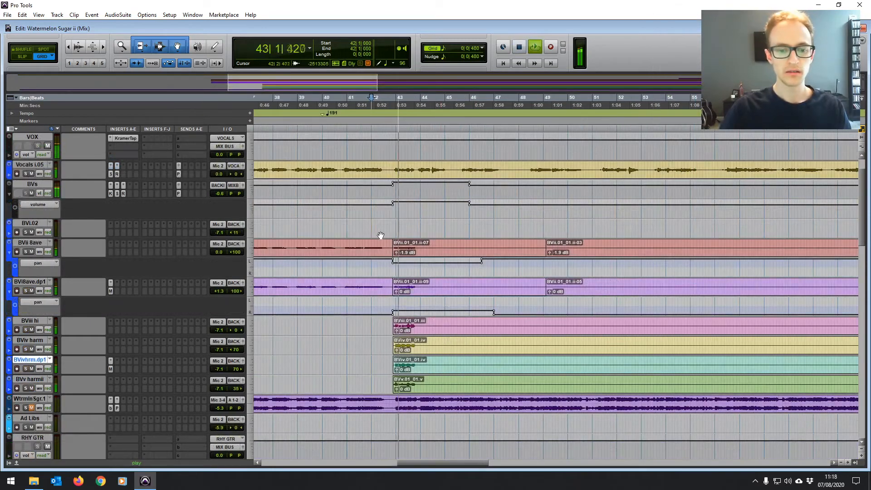
key(space)
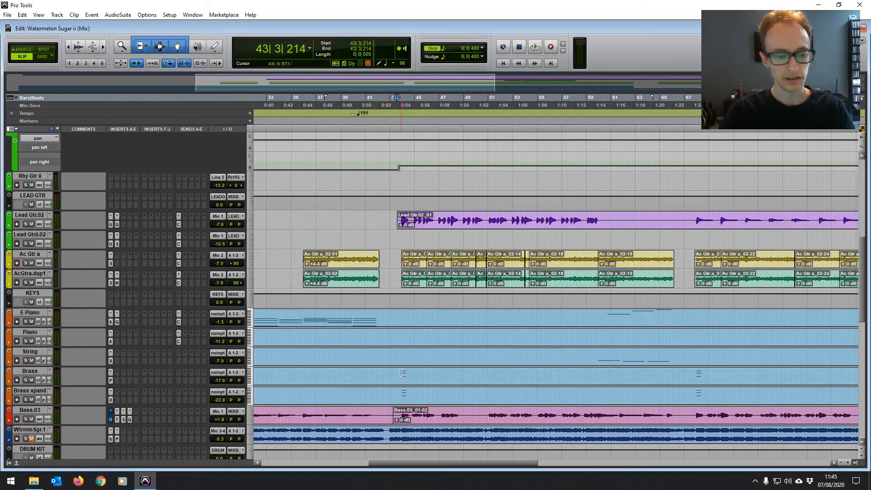
Select the first brass hit on the Brass and Brass xpand tracks from 43|4|531 to 46|1|122.
scroll(401, 372, down, 2)
drag(402, 335, 427, 335)
click(412, 335)
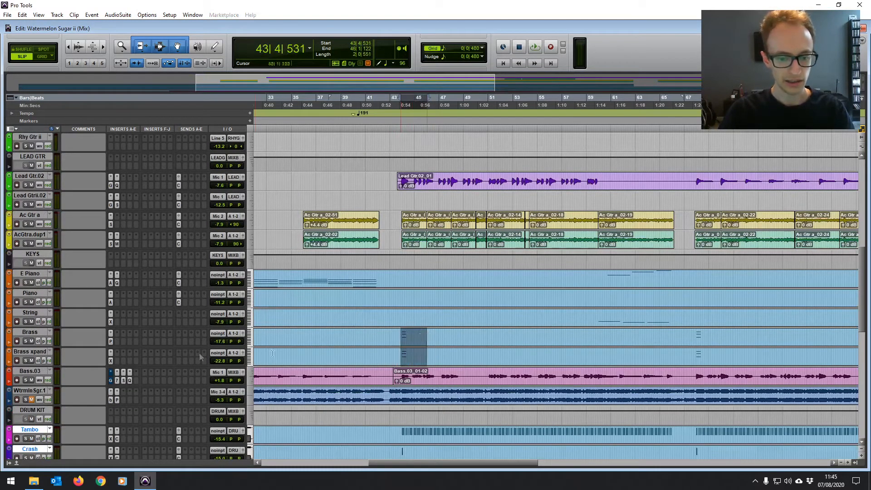
Inspect the Xpand!2 instrument on the Brass xpand track and the Play instrument on the Brass track.
click(111, 361)
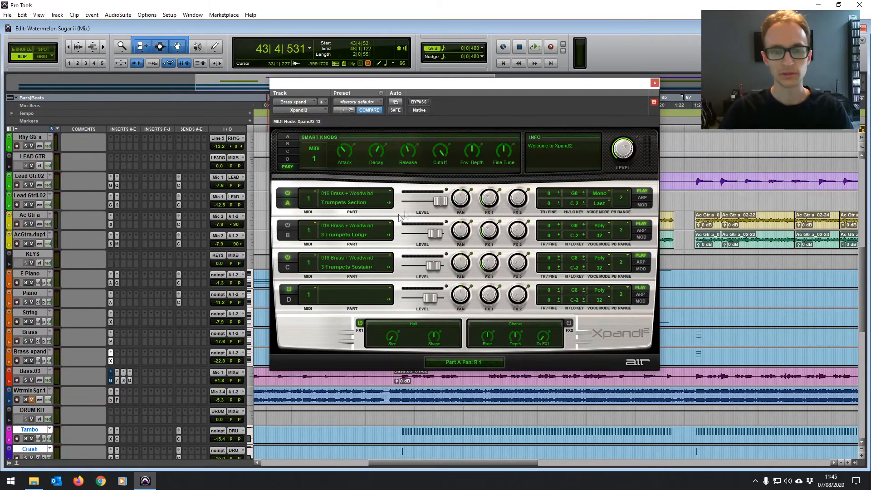
click(110, 353)
click(111, 341)
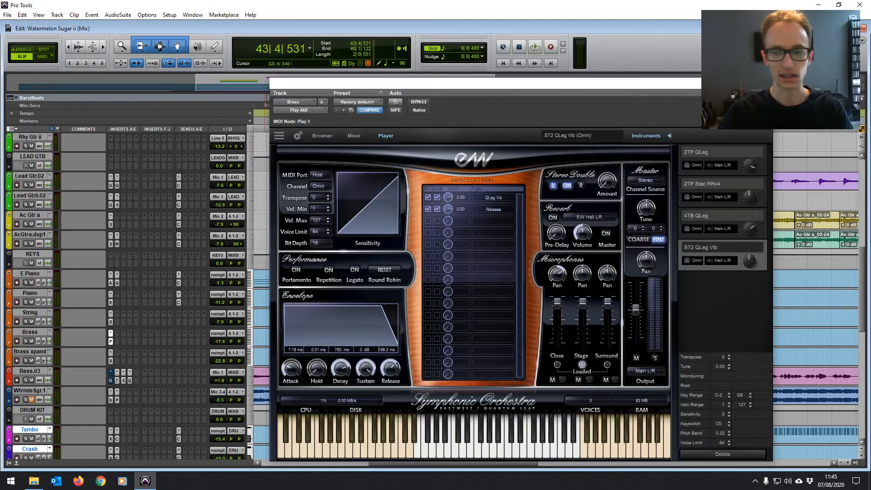
click(764, 83)
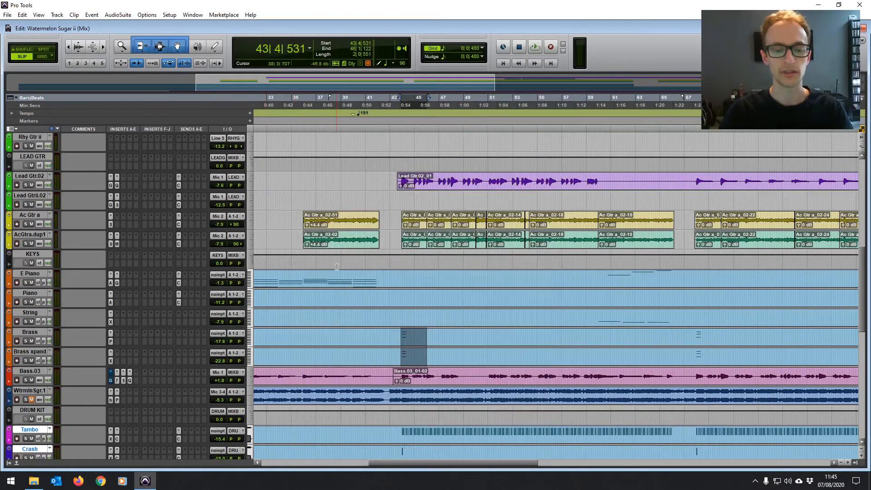
Solo the Brass and Brass xpand tracks, play the selected brass passage, and take both out of solo.
scroll(443, 323, down, 2)
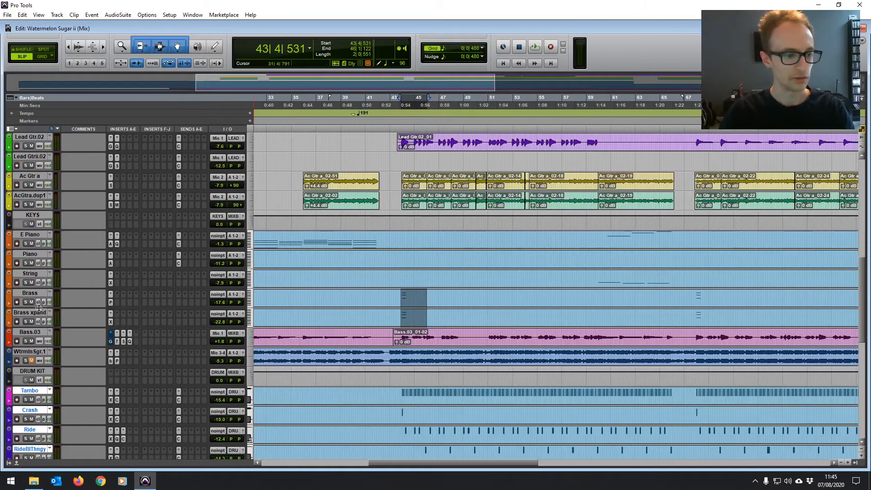
drag(26, 302, 26, 321)
key(space)
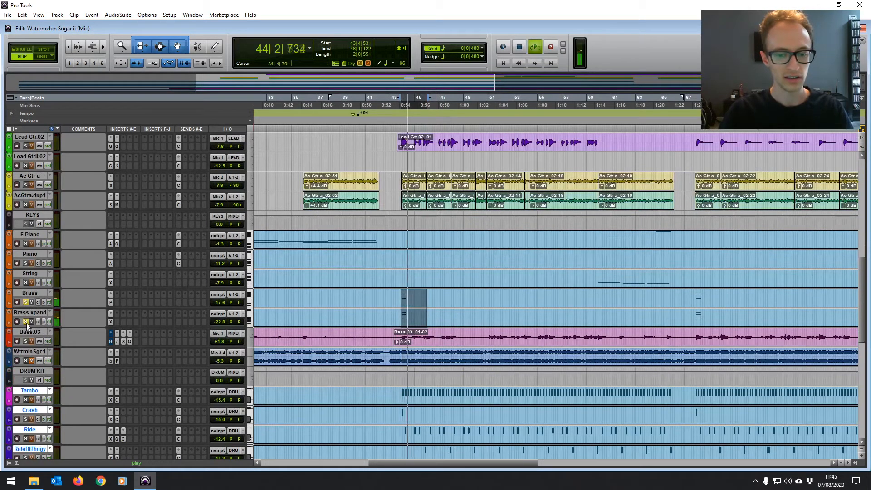
key(space)
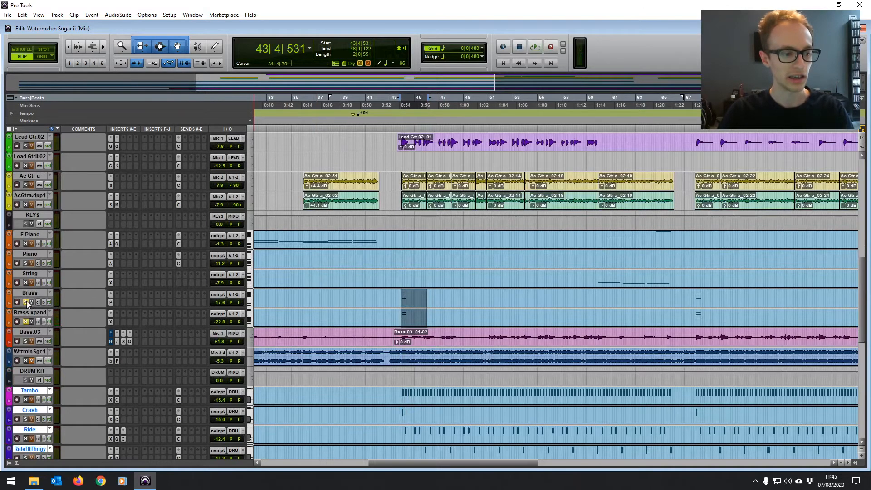
drag(26, 302, 26, 321)
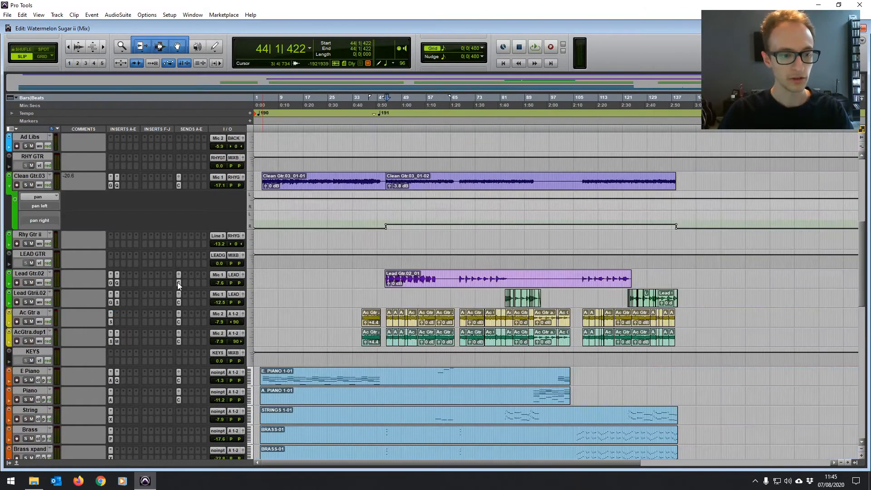
Check the send on the Lead Gtr.02 track and look over the keys, bass and drum tracks.
click(178, 274)
click(689, 19)
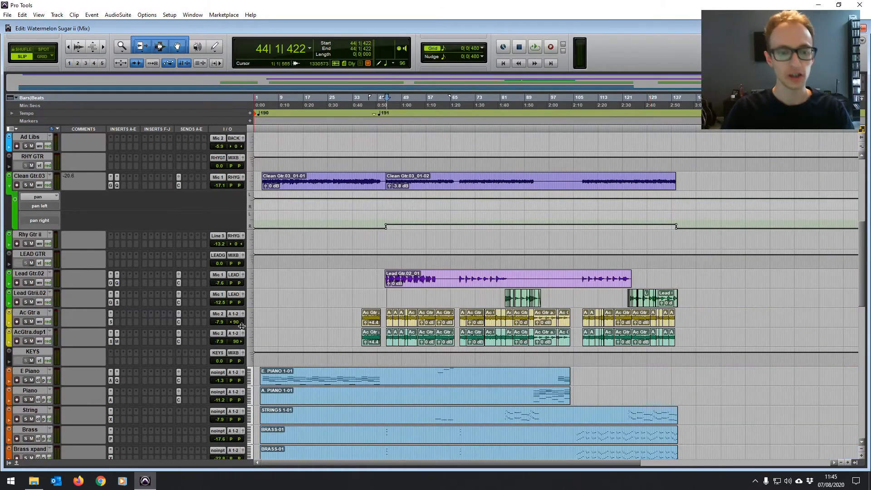
scroll(118, 295, down, 3)
scroll(184, 259, down, 12)
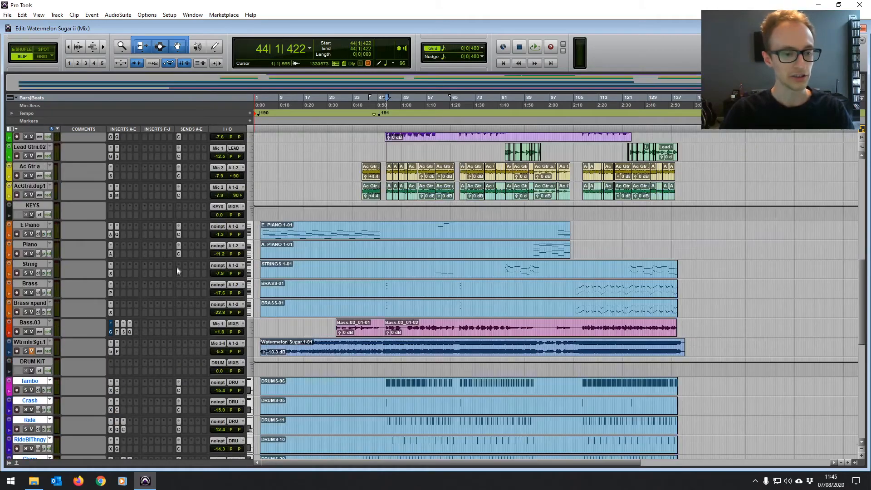
scroll(506, 181, up, 10)
scroll(506, 182, up, 3)
Audition the soloed Lead Gtrii.02 track from 82|3|676, where its first clips begin.
click(507, 252)
key(t)
key(t)
key(t)
click(541, 258)
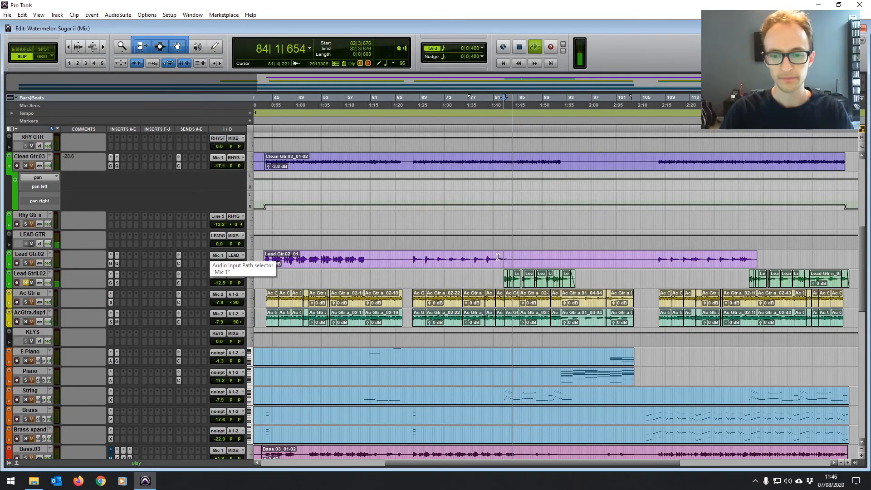
key(space)
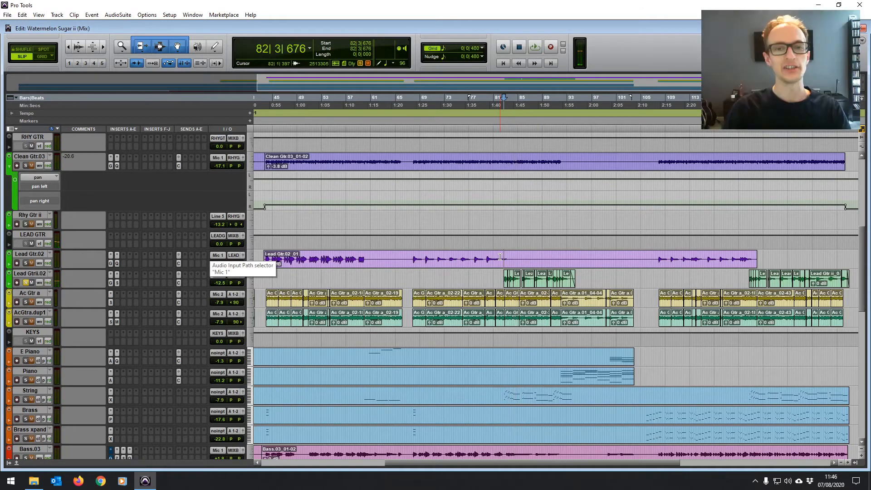
Examine the Smack Attack insert on the Lead Gtrii.02 track and mark a short passage near bar 82.
click(116, 282)
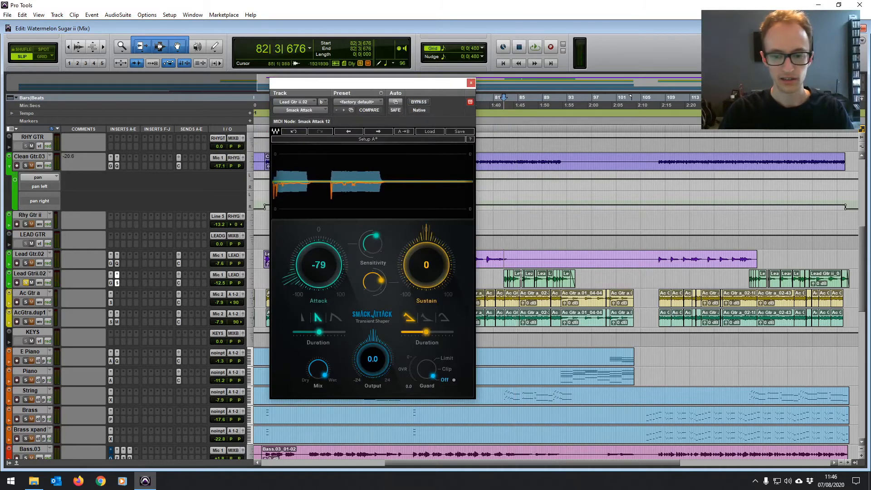
drag(502, 260, 518, 258)
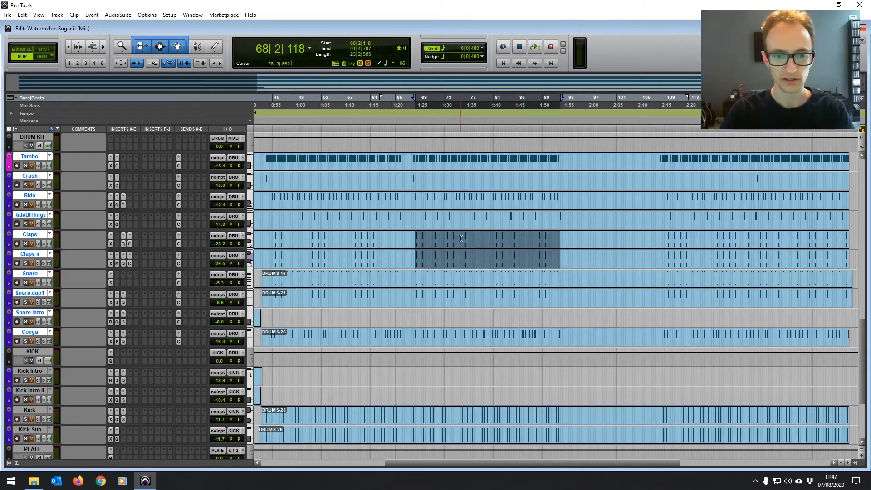
Select the Claps and Claps ii passage from 68|2|686 to 92|1|599 and audition the DRUM KIT bus with its C6-SideChain plug-in.
scroll(73, 221, up, 2)
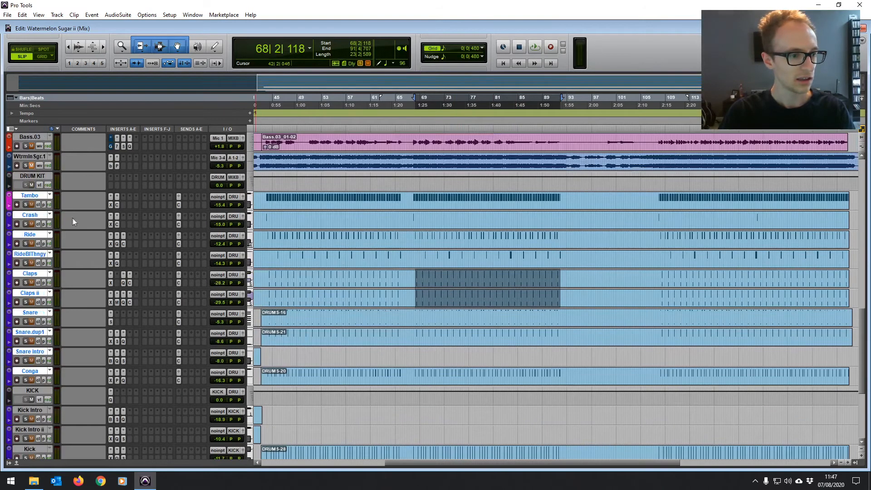
click(33, 176)
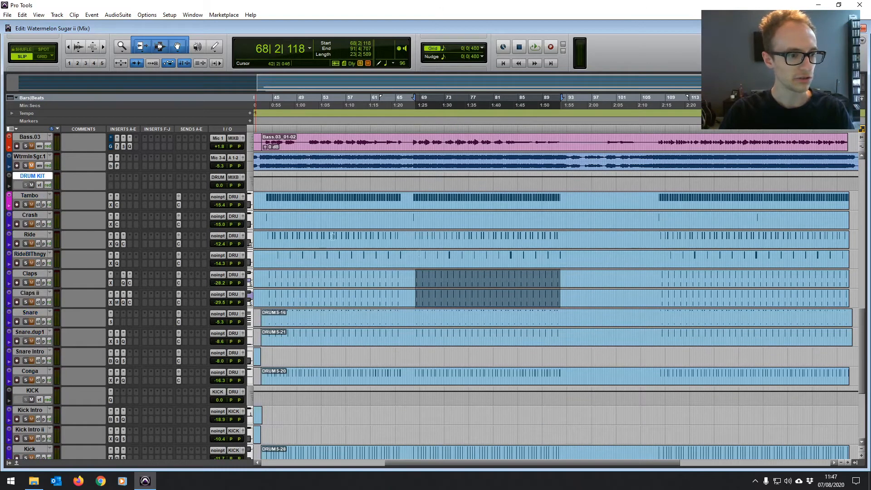
drag(416, 275, 561, 282)
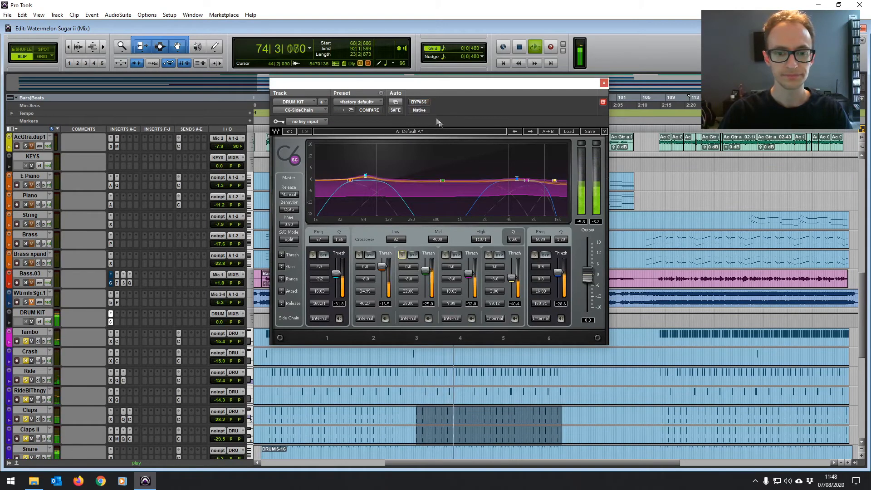
key(space)
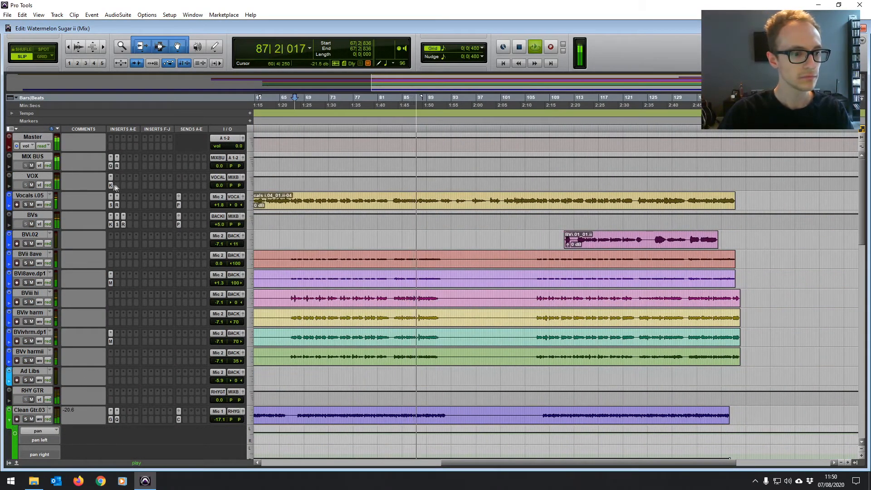
Select the Vocals i.05 passage from 83|2|138 to 91|2|924, check its RCompressor and insert a DeEsser on the track.
key(space)
drag(396, 200, 440, 194)
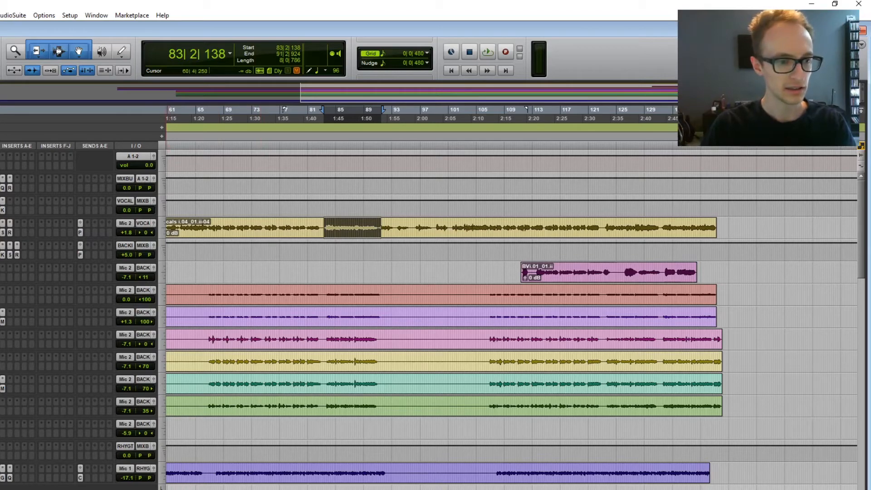
click(11, 232)
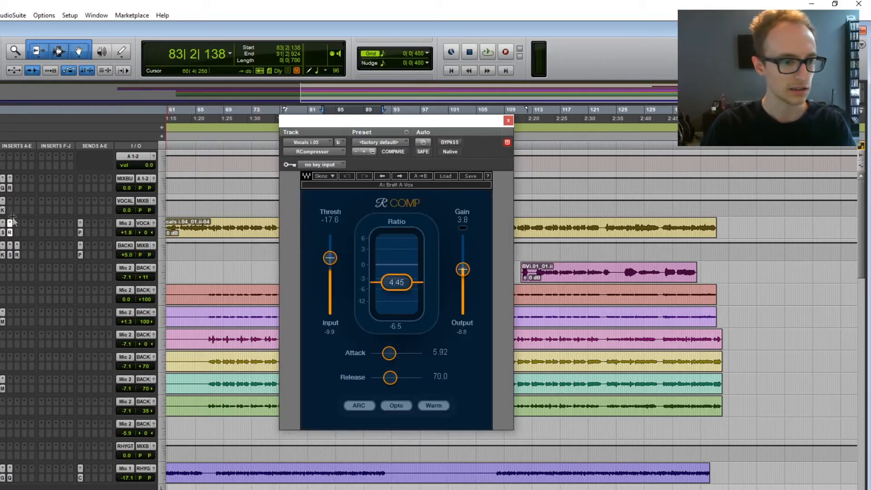
click(10, 209)
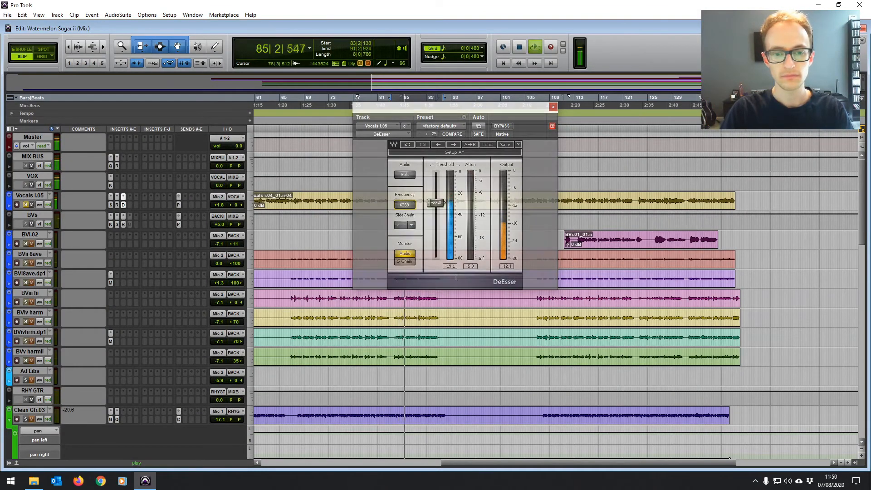
Audition the soloed backing vocals from the end of the BVii 8ave phrase near bar 91.
key(t)
key(t)
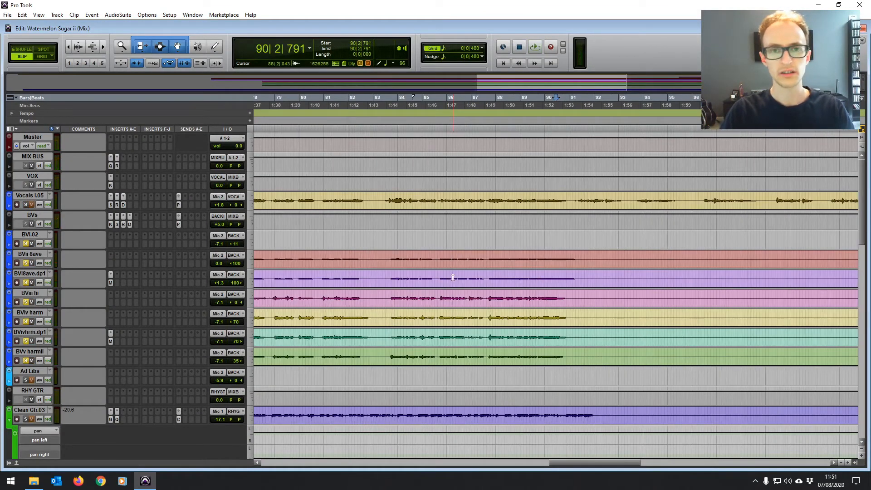
key(t)
click(571, 260)
key(space)
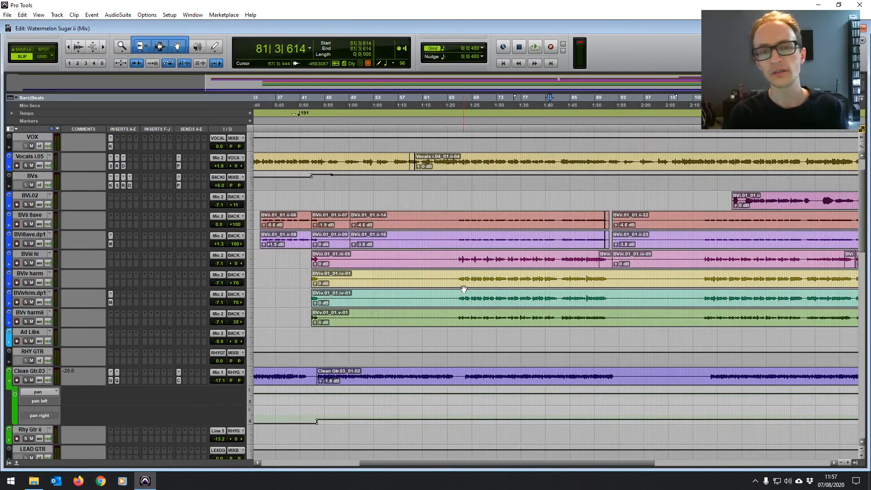
Look over the backing vocal and guitar tracks and set the playback position to 107|2|794, shortly before the BVi.02 clip.
scroll(464, 289, down, 5)
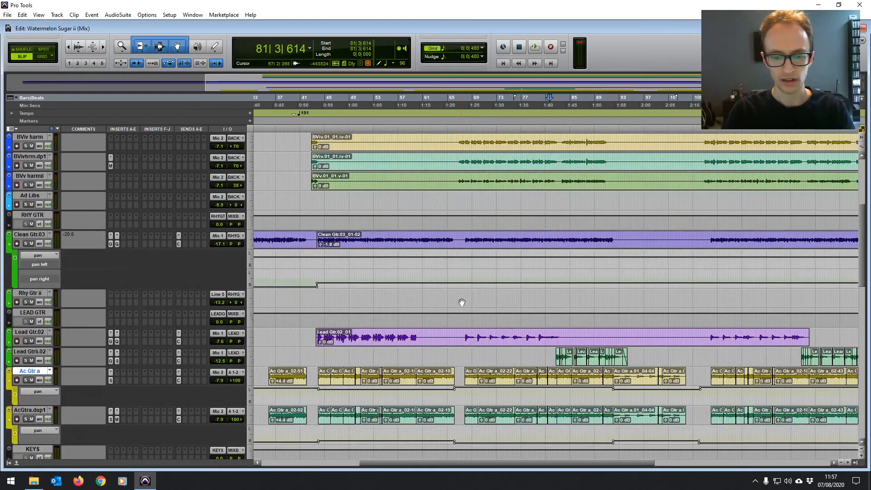
scroll(474, 313, right, 3)
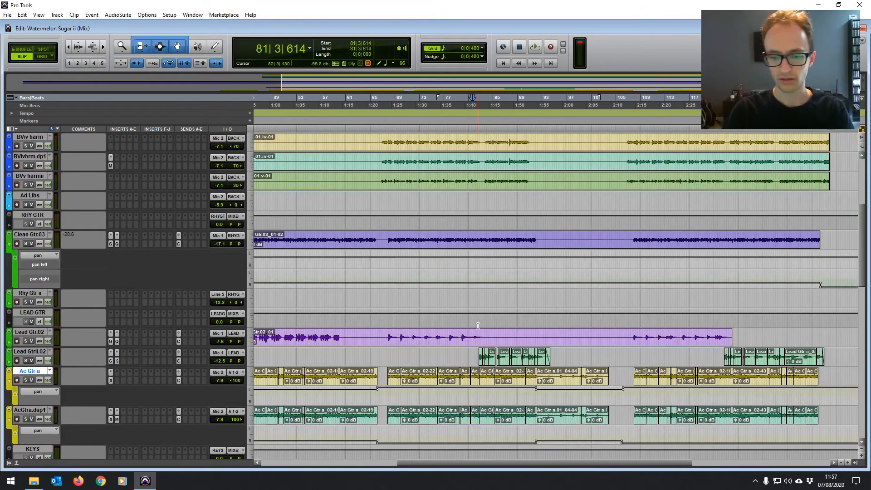
scroll(544, 324, up, 5)
scroll(565, 320, right, 2)
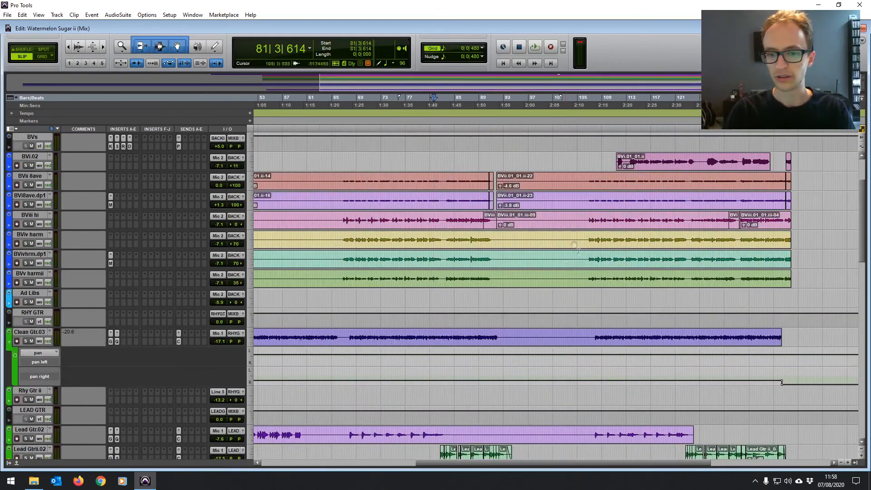
scroll(557, 290, up, 3)
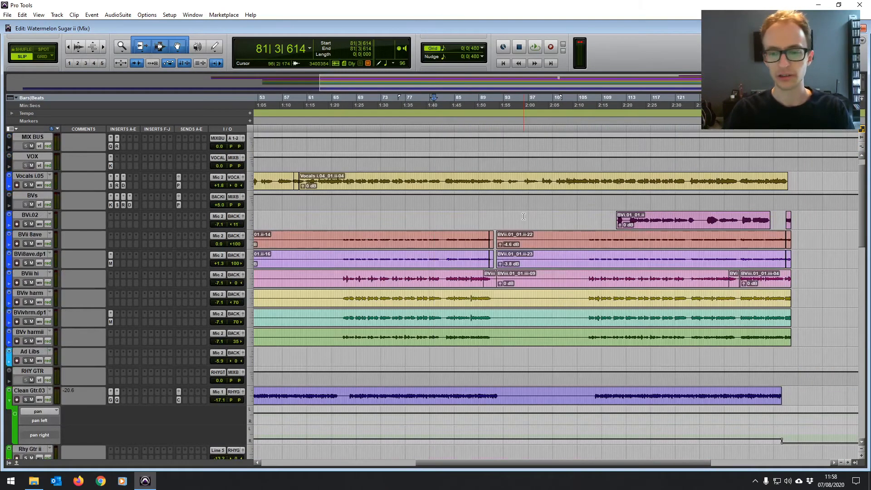
click(593, 216)
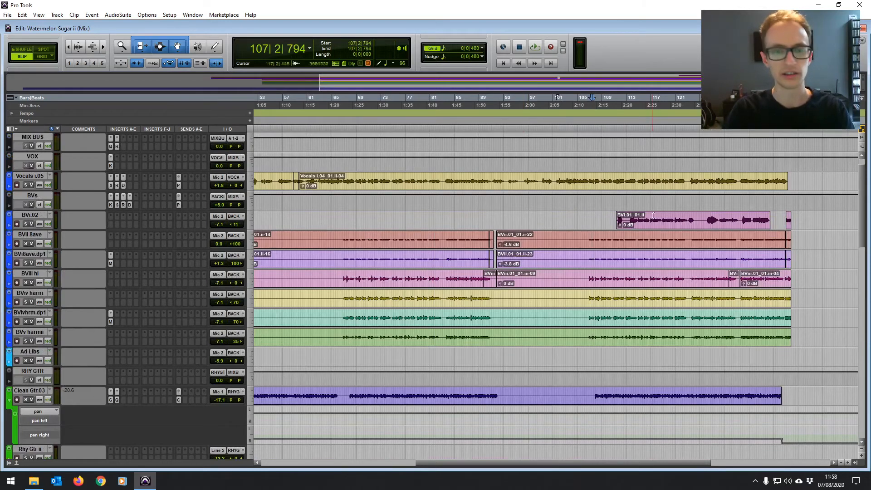
Adjust the Feedfwd amount of Blue Cat's Flanger on the BVs bus.
scroll(471, 252, down, 10)
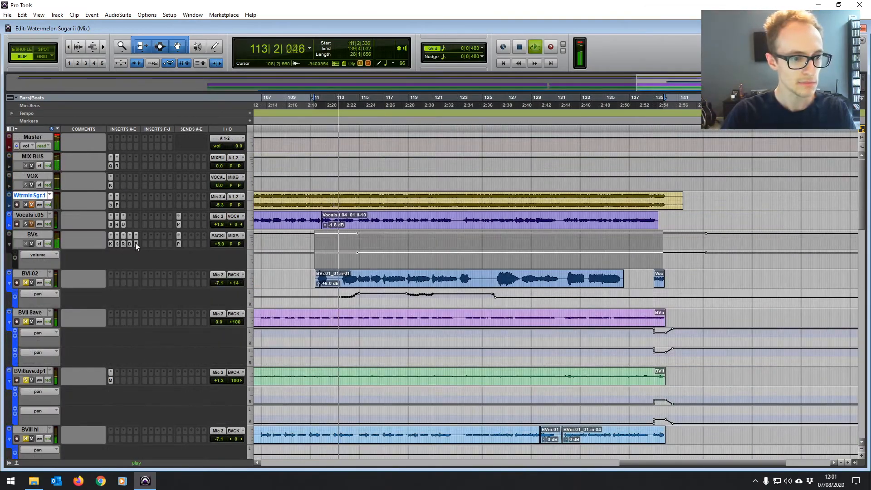
click(136, 244)
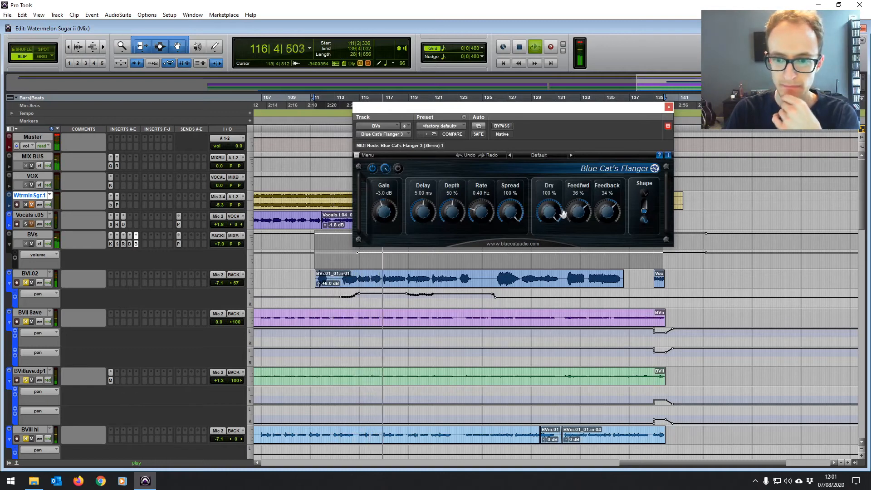
drag(577, 213, 579, 200)
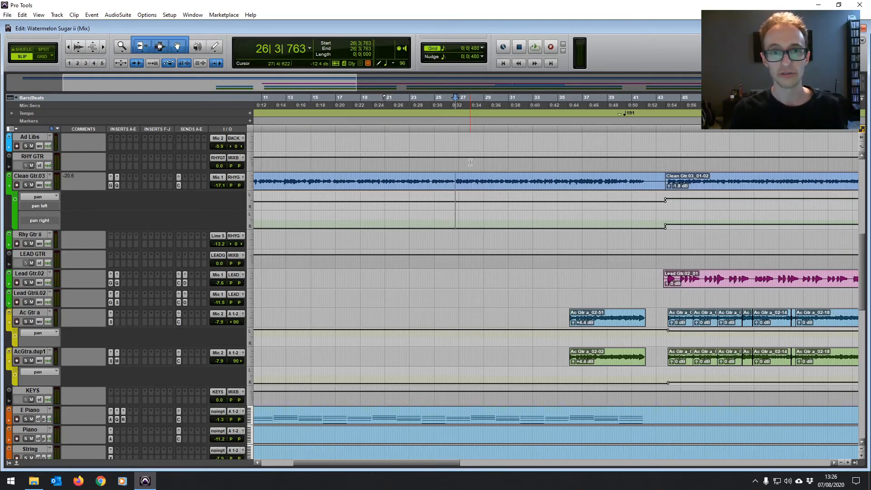
Play the full mix through to the end of the song, following the guitar tracks, and stop at 141|1|745.
key(space)
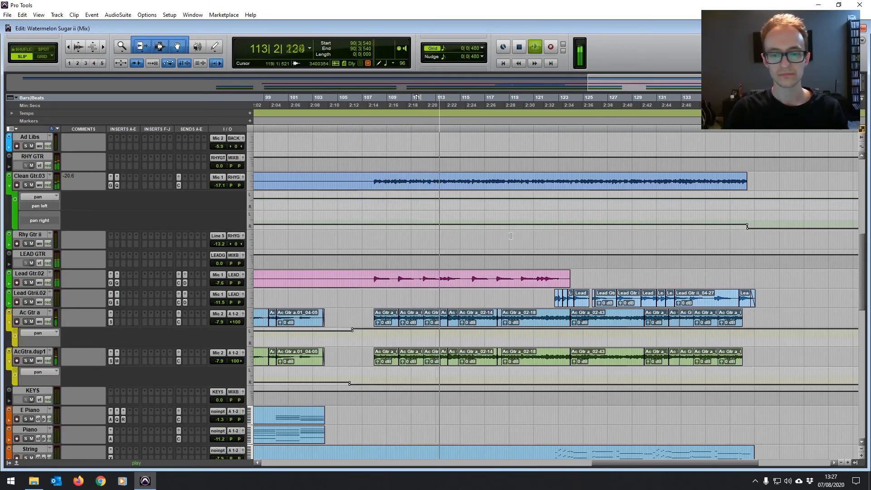
scroll(505, 244, right, 2)
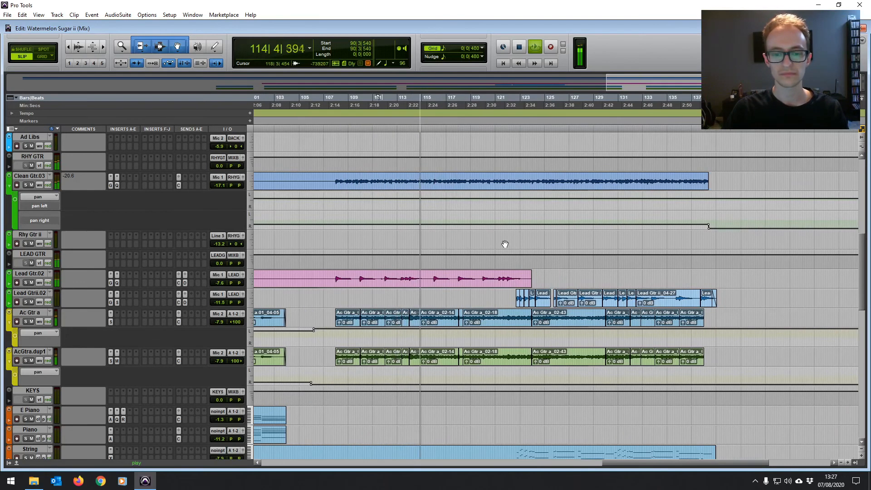
scroll(505, 244, right, 1)
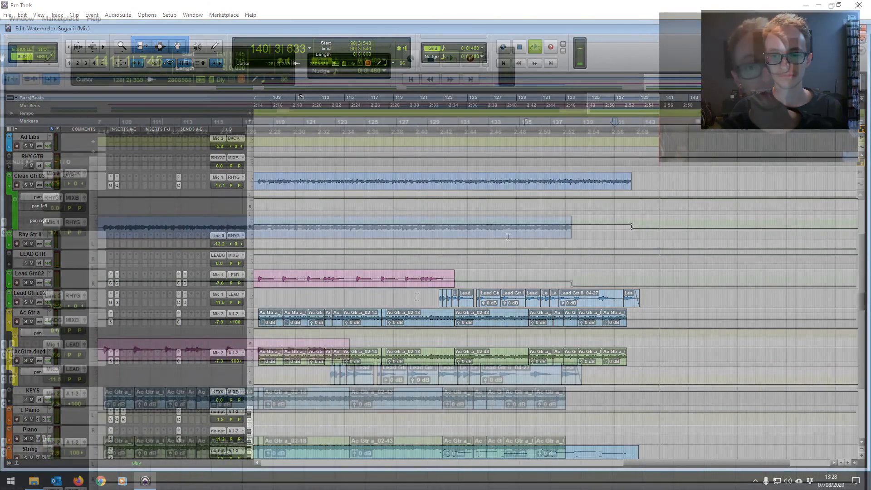
key(space)
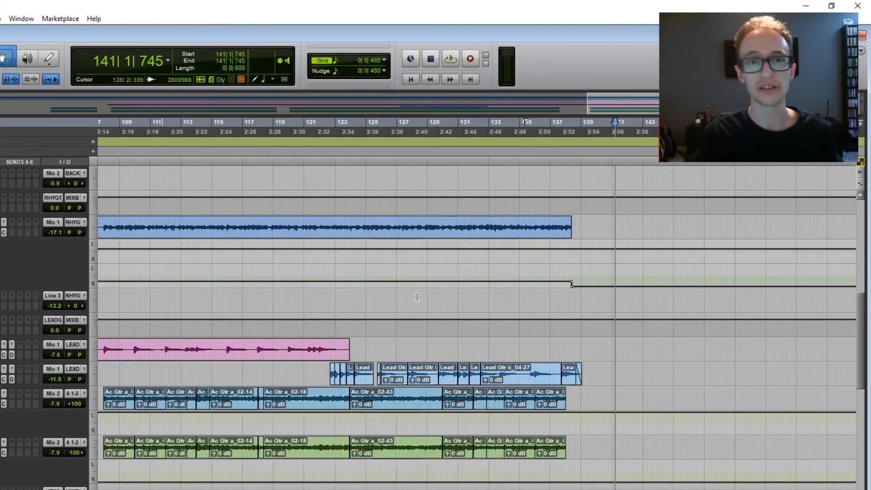